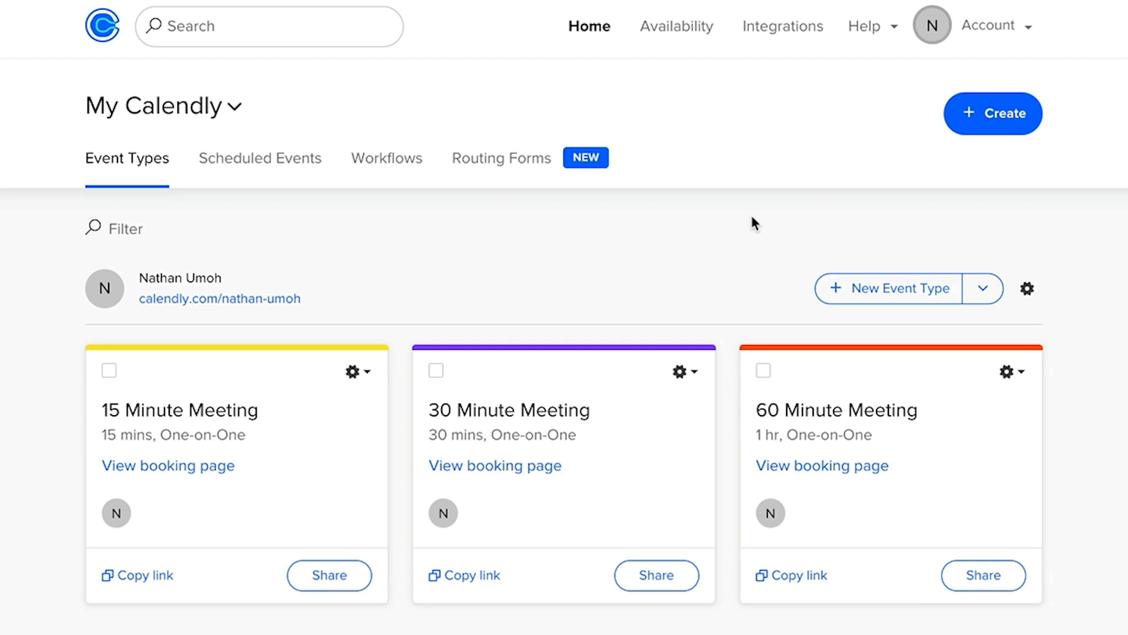
# Create a new one-on-one event type and name it "New Hire Interview"
pyautogui.click(894, 299)
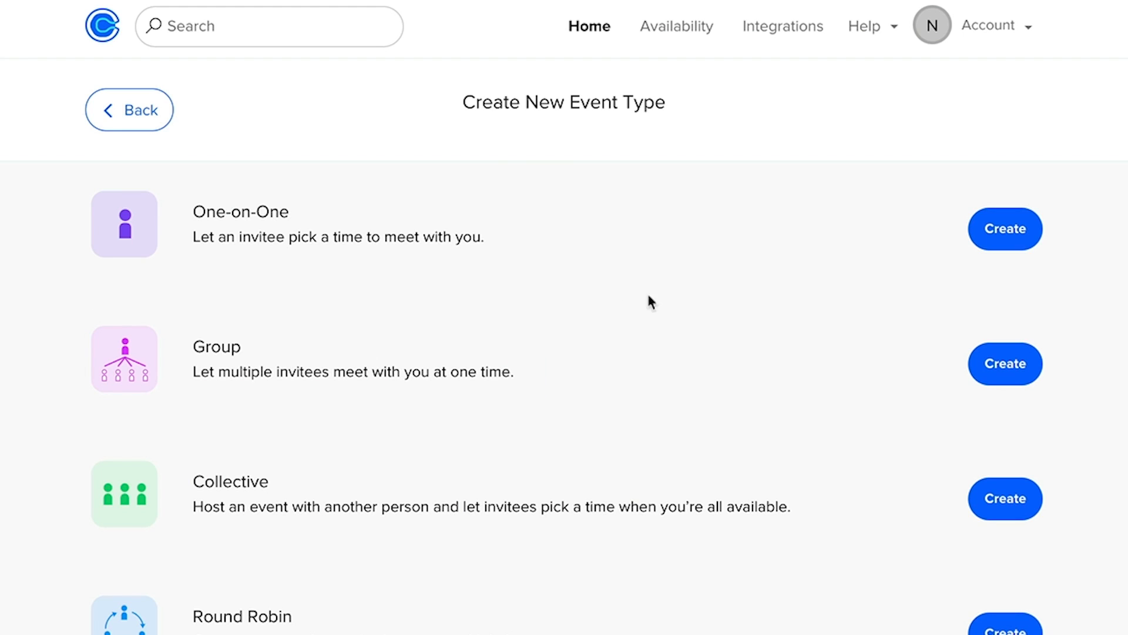
pyautogui.click(1003, 229)
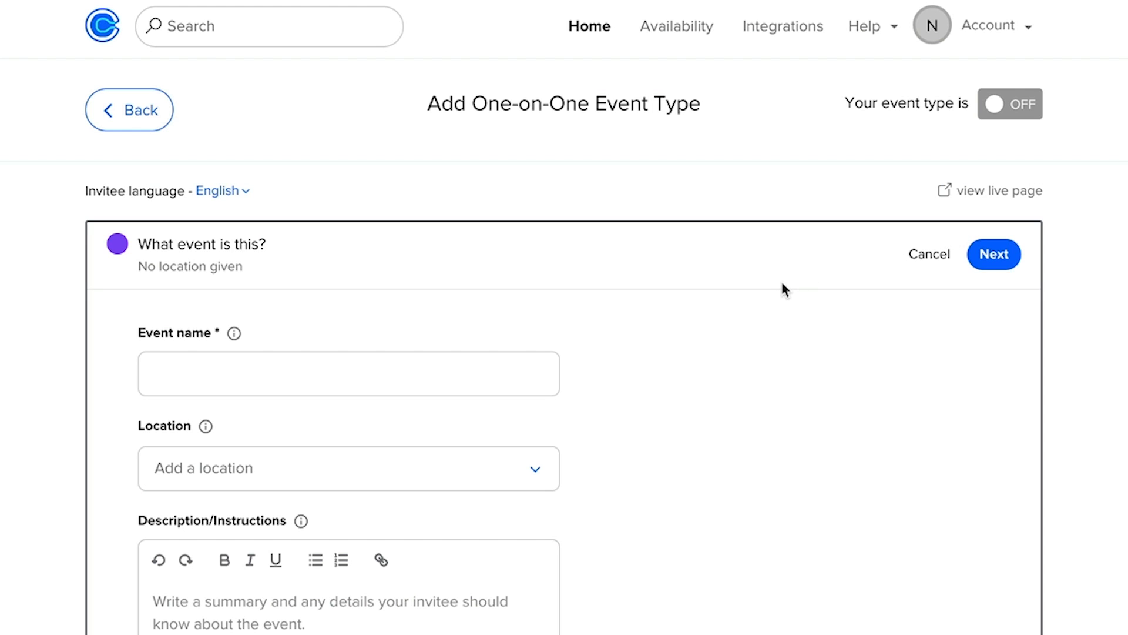
pyautogui.scroll(-3, 783, 288)
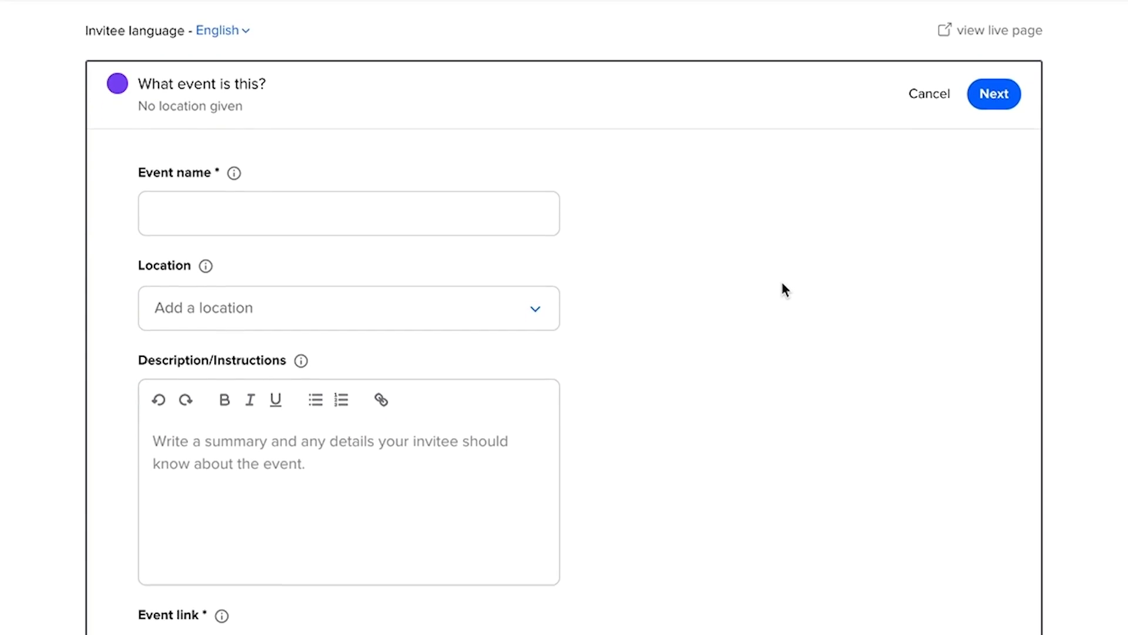
pyautogui.scroll(-1, 782, 288)
pyautogui.click(332, 182)
pyautogui.write('New Hire Interview')
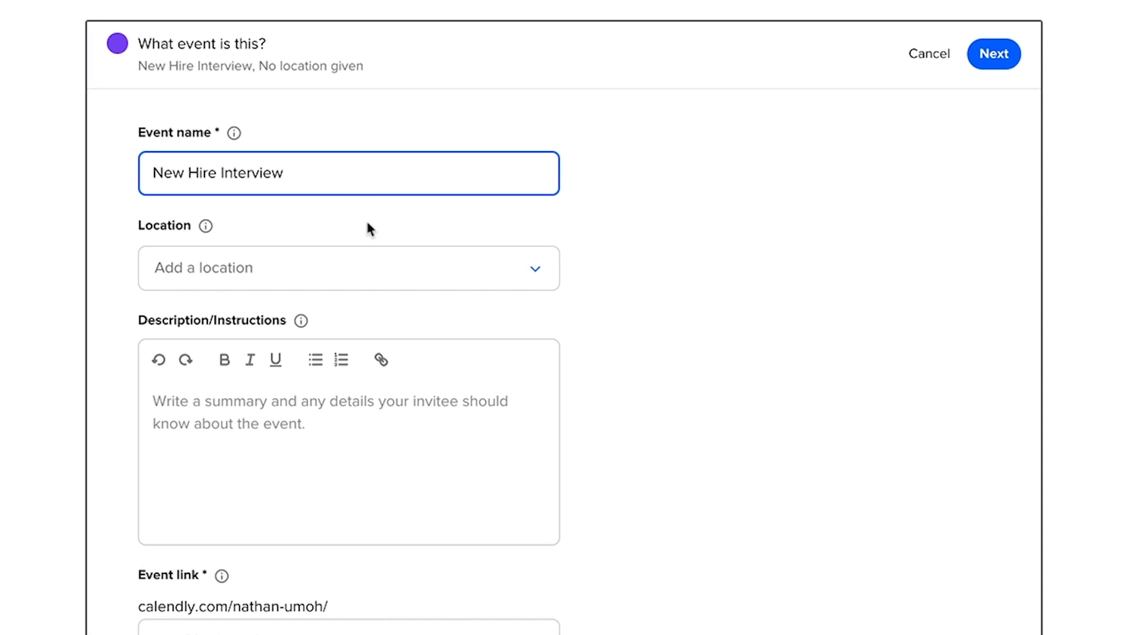
pyautogui.click(350, 275)
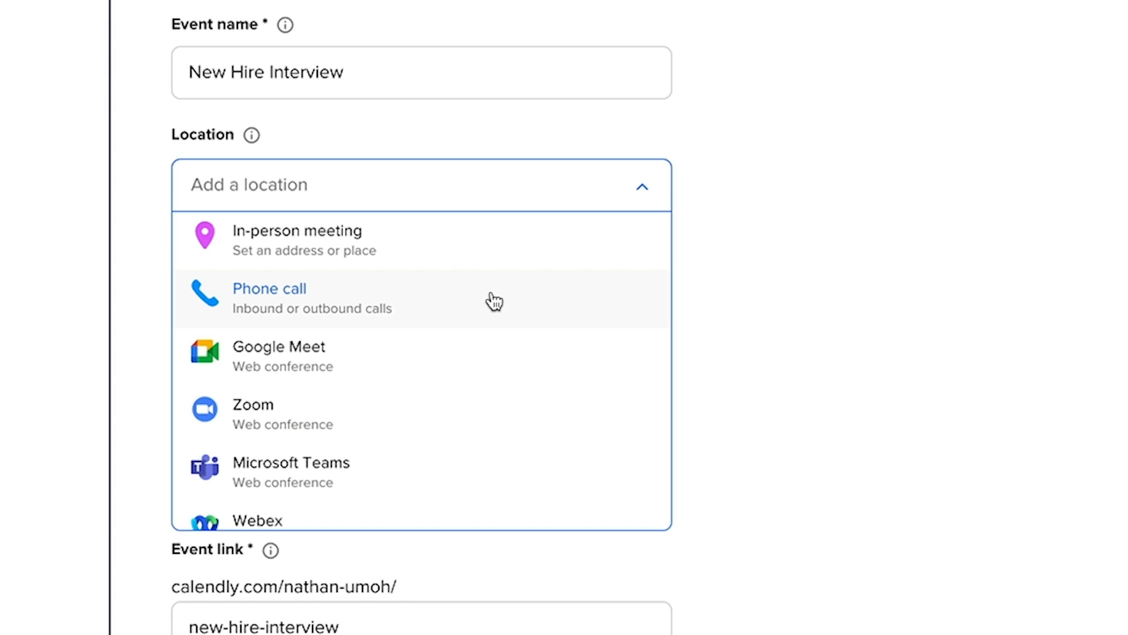
pyautogui.scroll(-1, 438, 456)
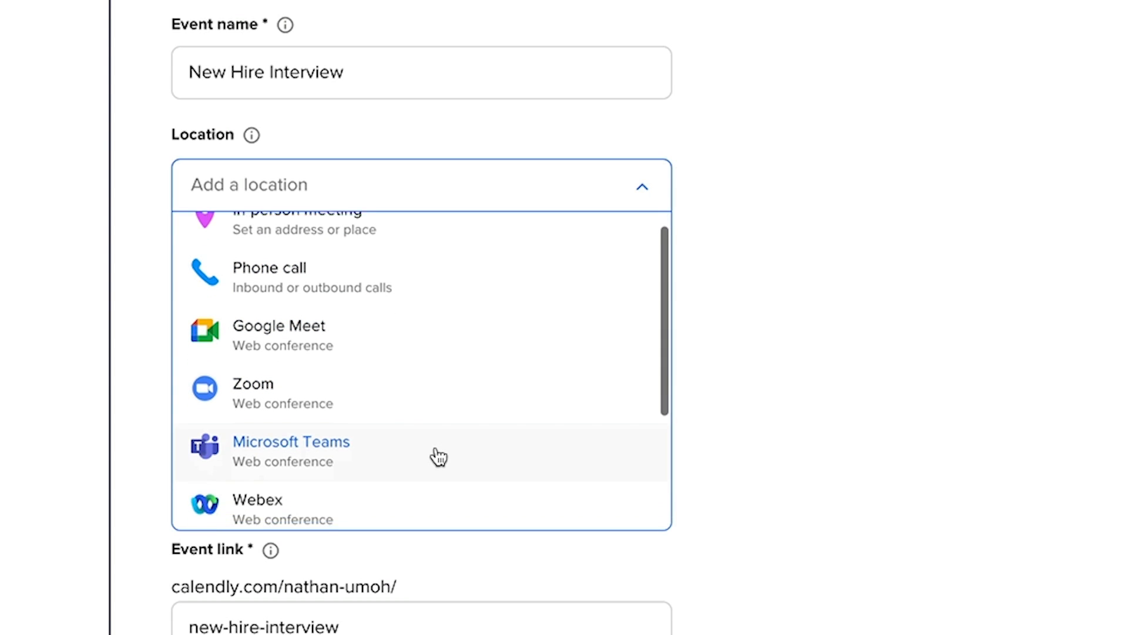
pyautogui.scroll(-2, 437, 457)
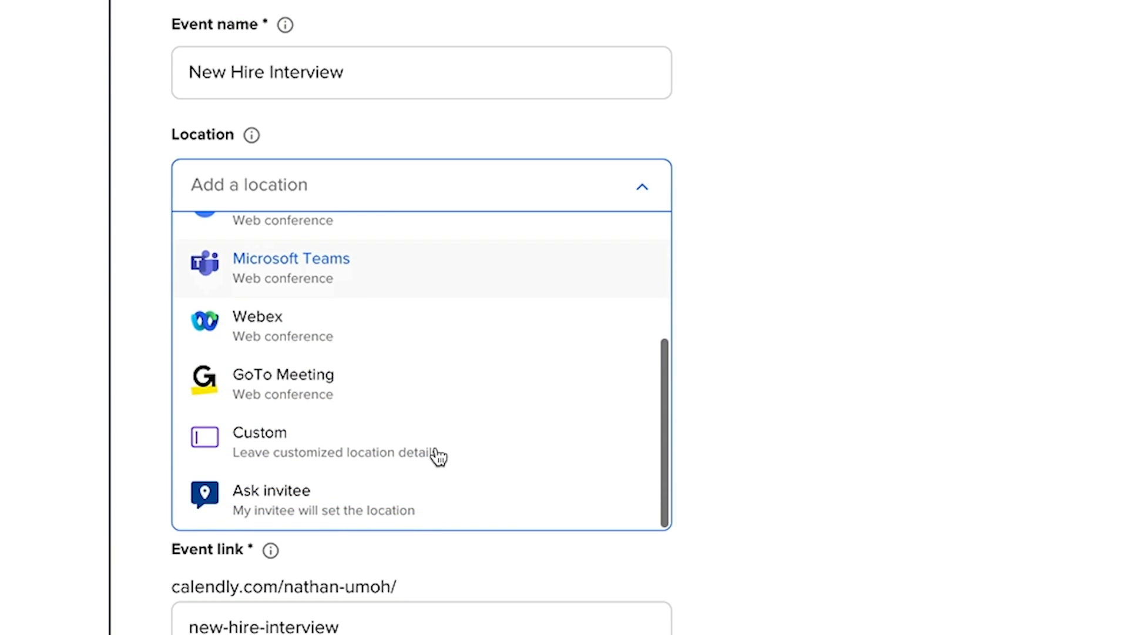
pyautogui.scroll(3, 437, 457)
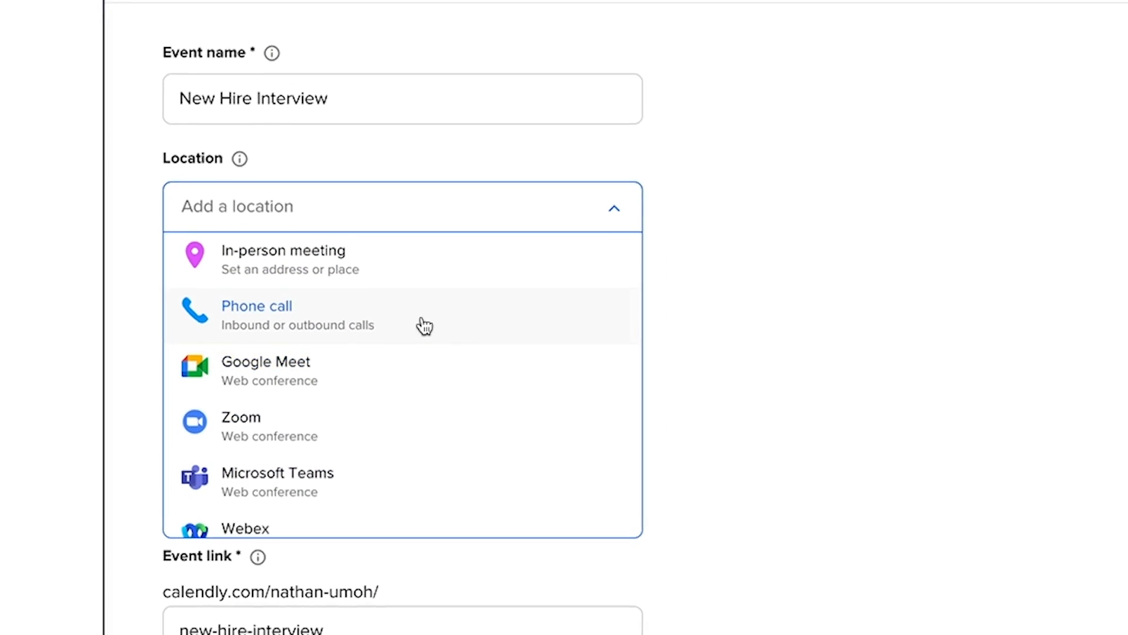
pyautogui.click(379, 281)
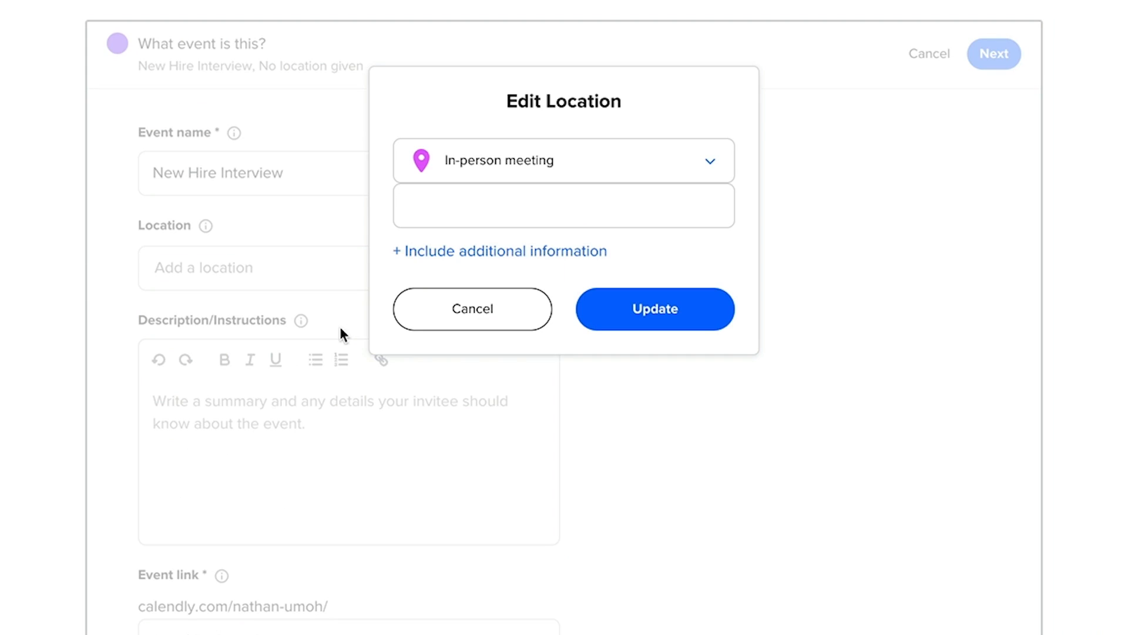
pyautogui.click(510, 210)
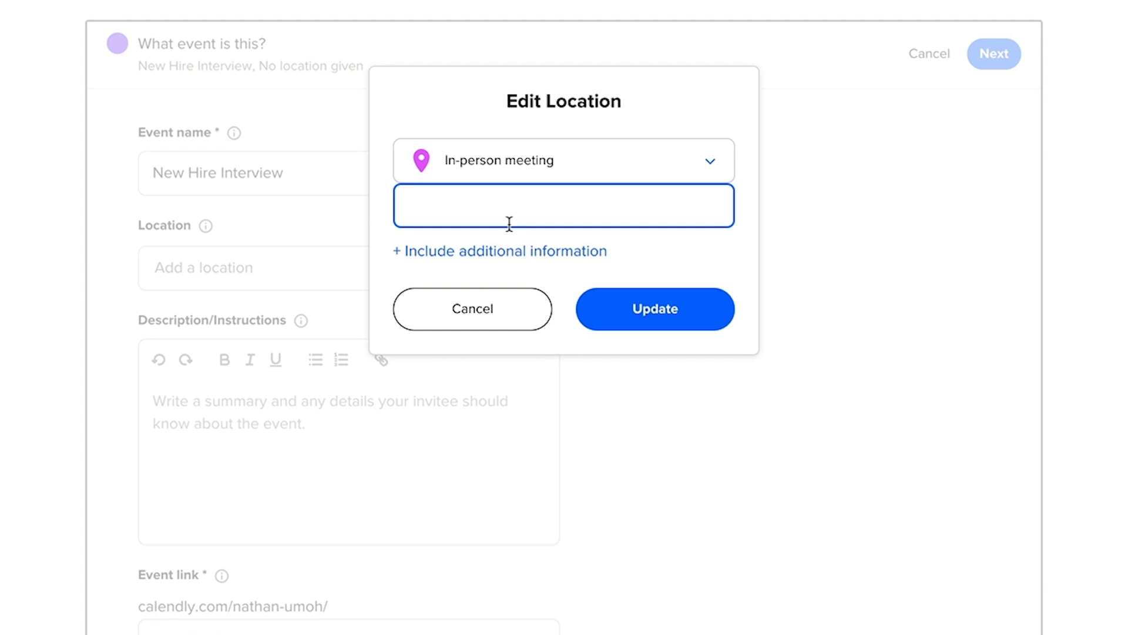
pyautogui.click(492, 317)
pyautogui.click(355, 274)
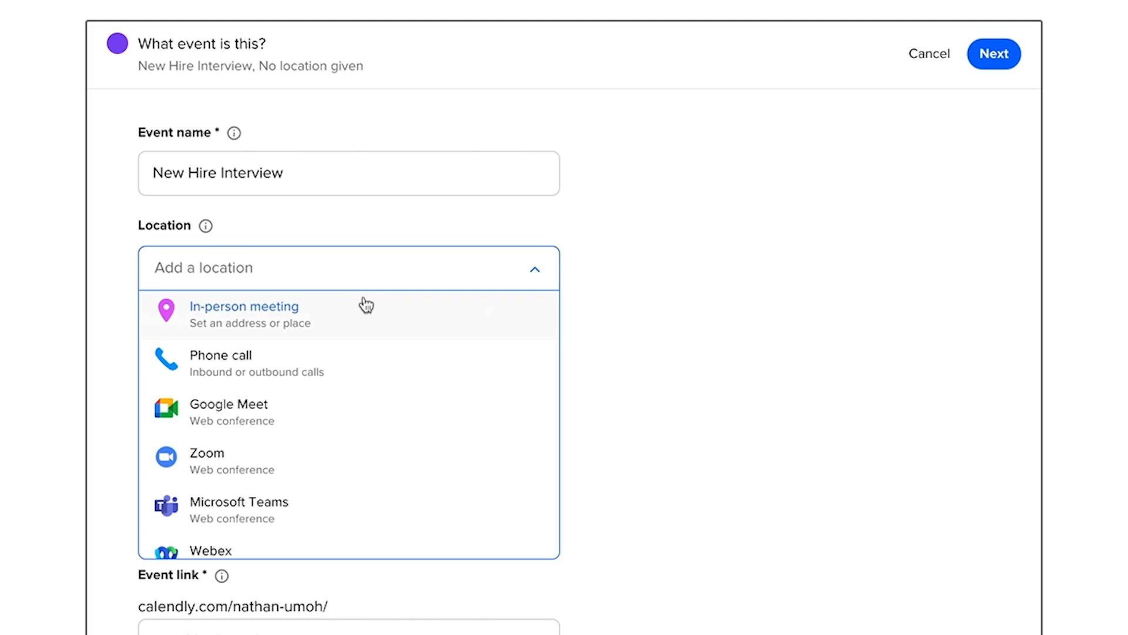
pyautogui.click(339, 381)
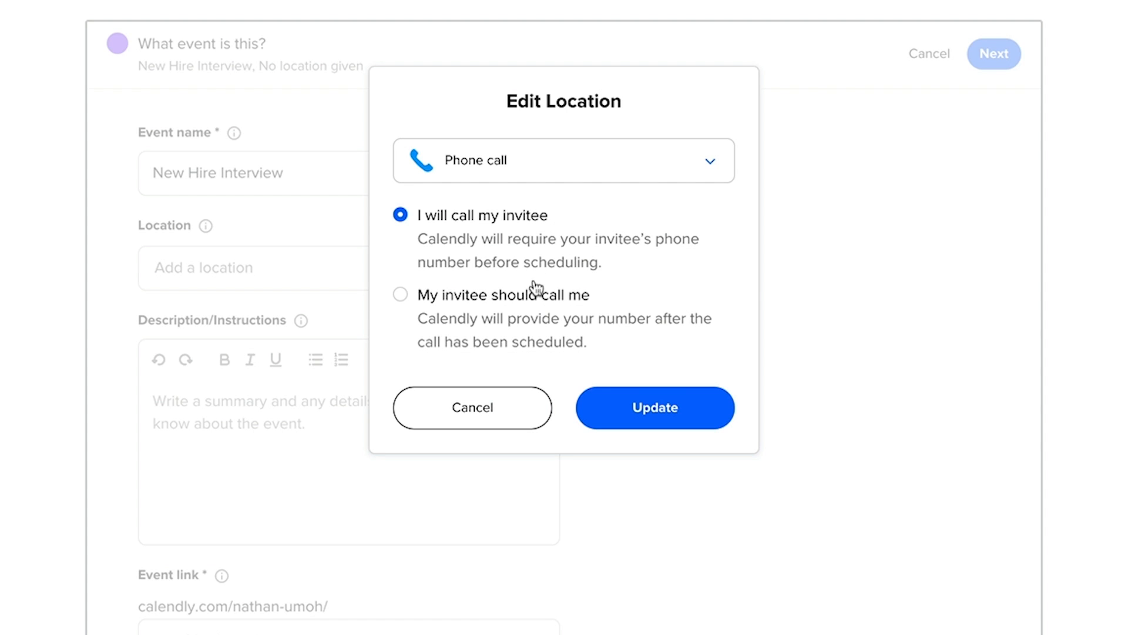
pyautogui.click(401, 295)
pyautogui.click(537, 377)
pyautogui.click(488, 493)
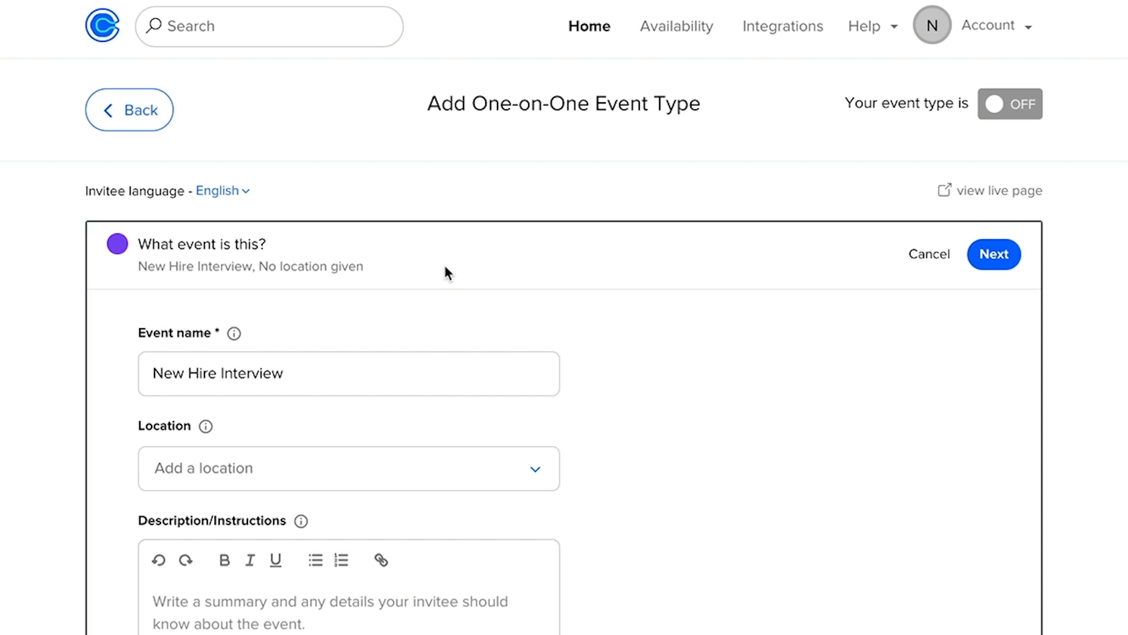
# Set the event location to Google Meet
pyautogui.scroll(-3, 445, 268)
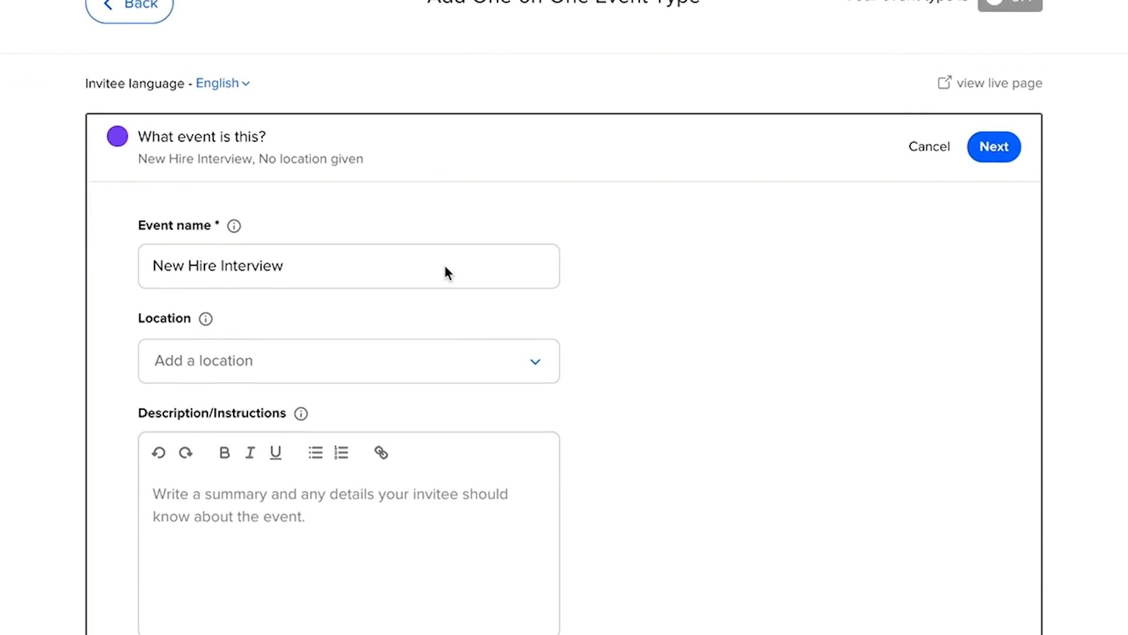
pyautogui.click(352, 347)
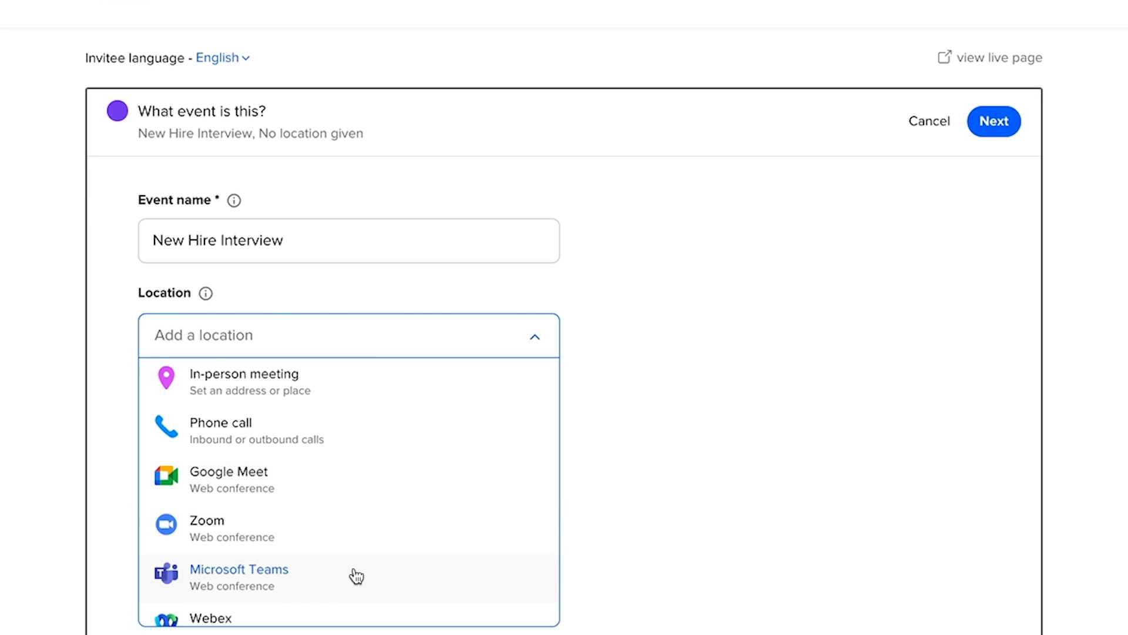
pyautogui.scroll(-3, 353, 574)
pyautogui.scroll(3, 357, 576)
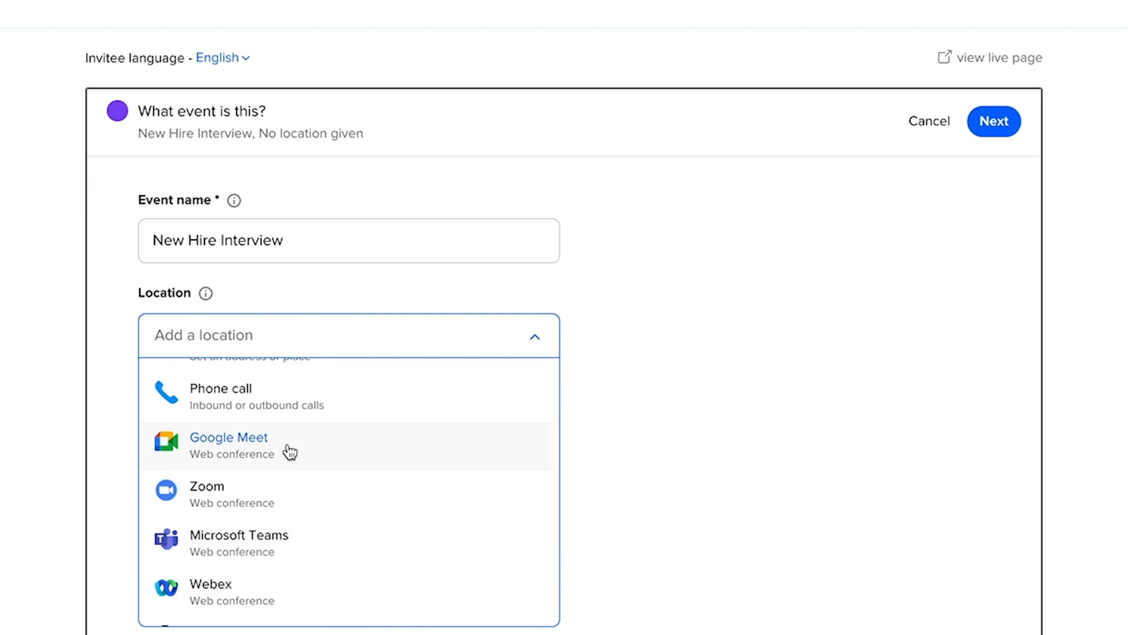
pyautogui.click(289, 452)
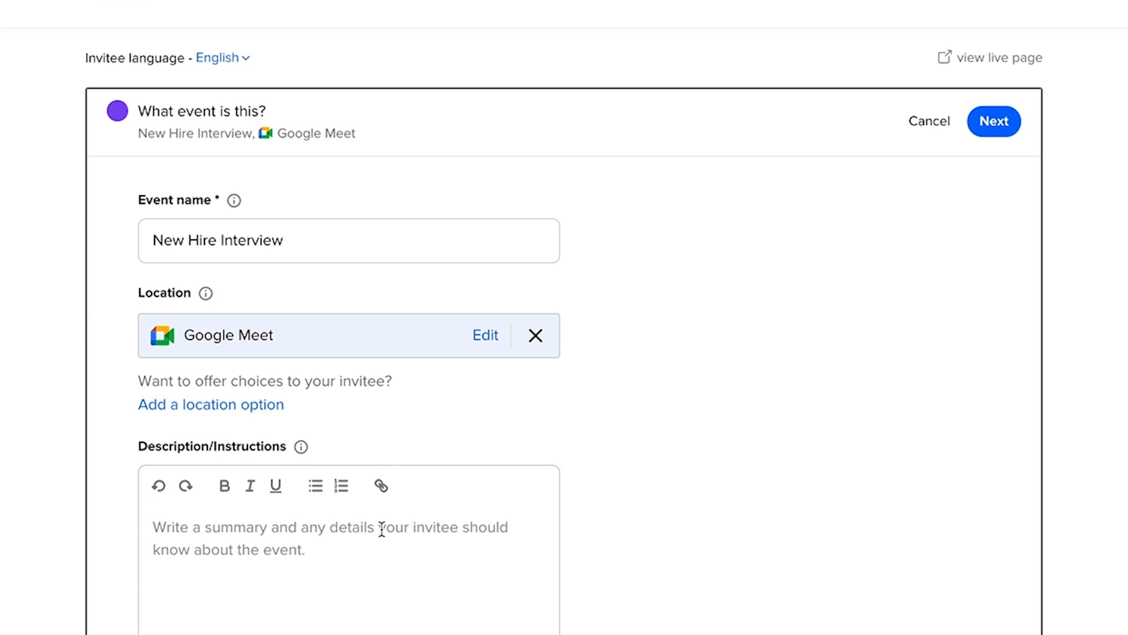
# Enter "Interview for new hire." as the event's description and instructions
pyautogui.click(339, 548)
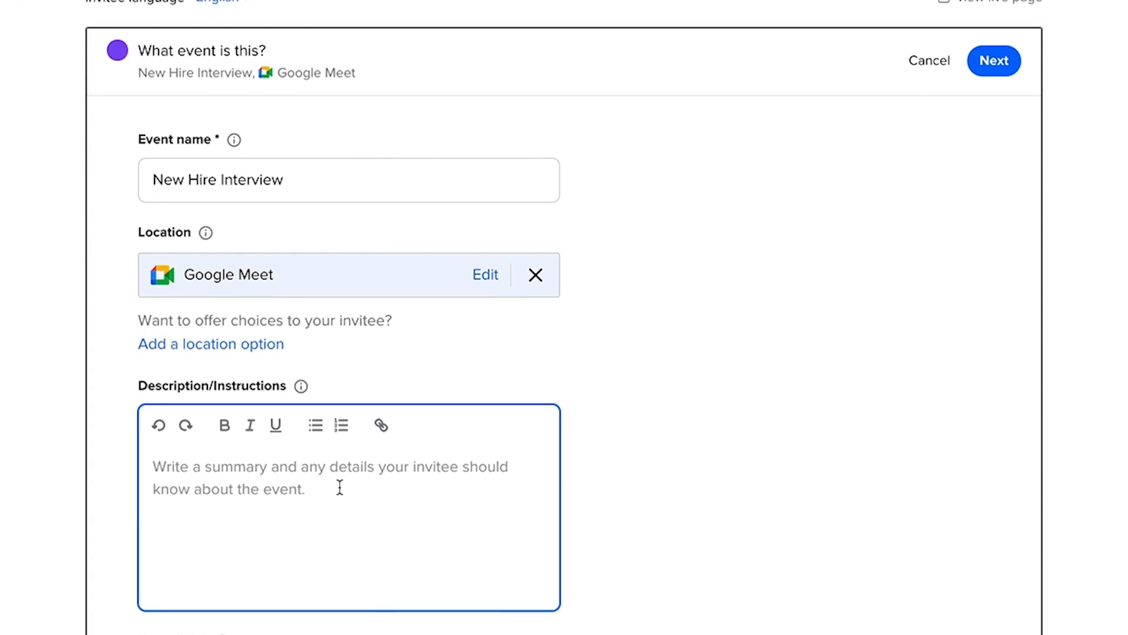
pyautogui.write('Interview ')
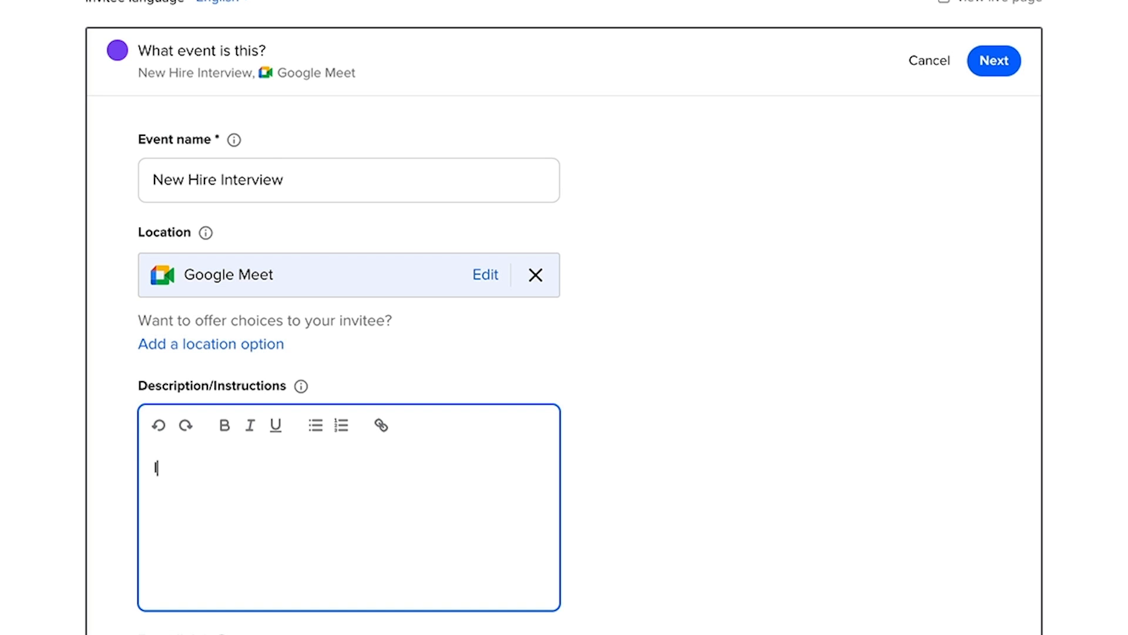
pyautogui.write('for new hire.')
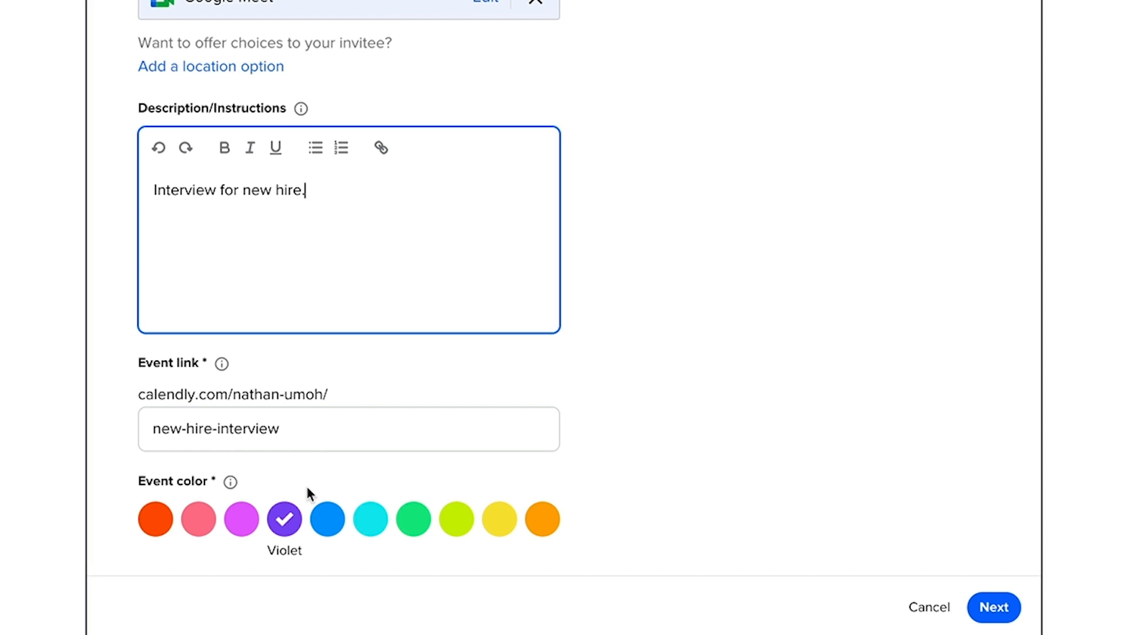
# Try different event colors and choose the magenta one next to violet
pyautogui.click(323, 515)
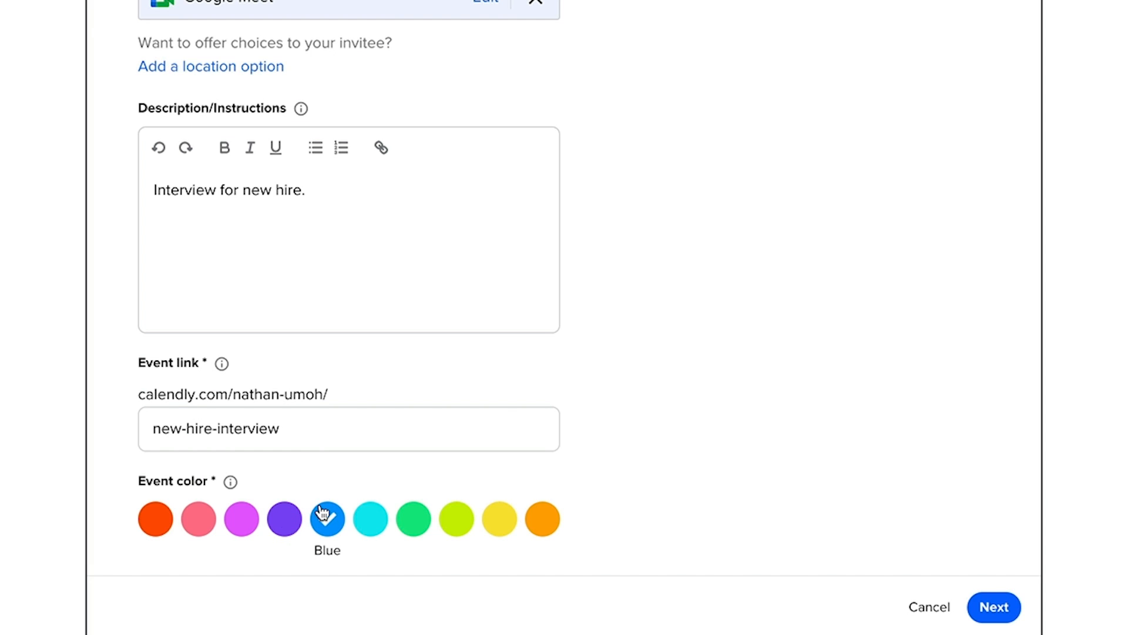
pyautogui.click(362, 524)
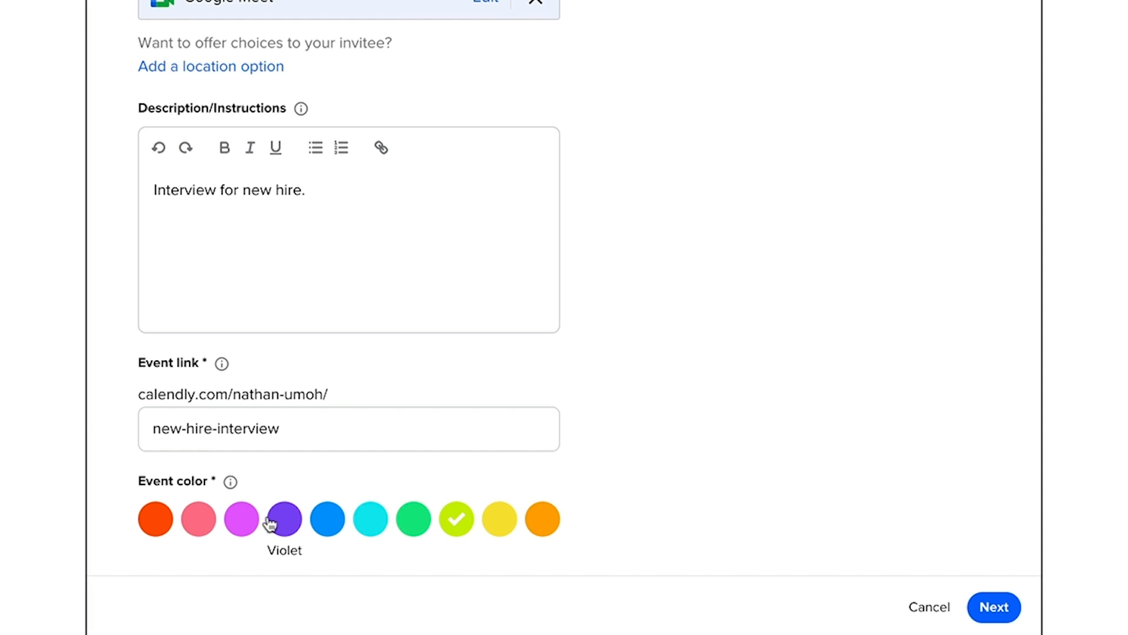
pyautogui.click(246, 521)
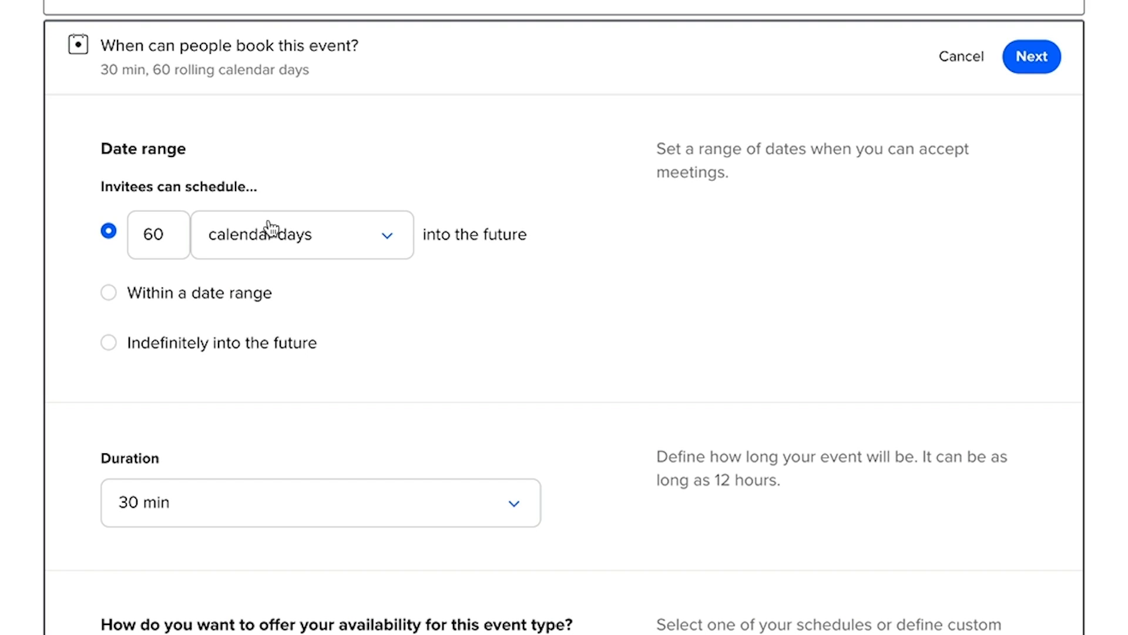
# Set the booking date range so invitees can schedule 15 business days into the future
pyautogui.click(363, 255)
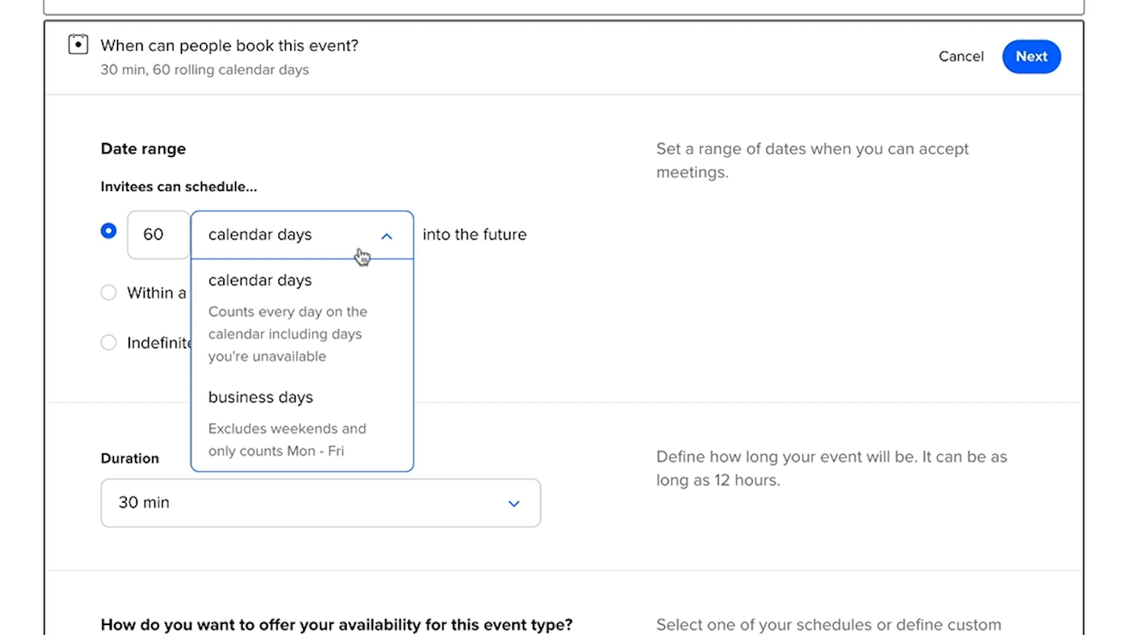
pyautogui.click(330, 421)
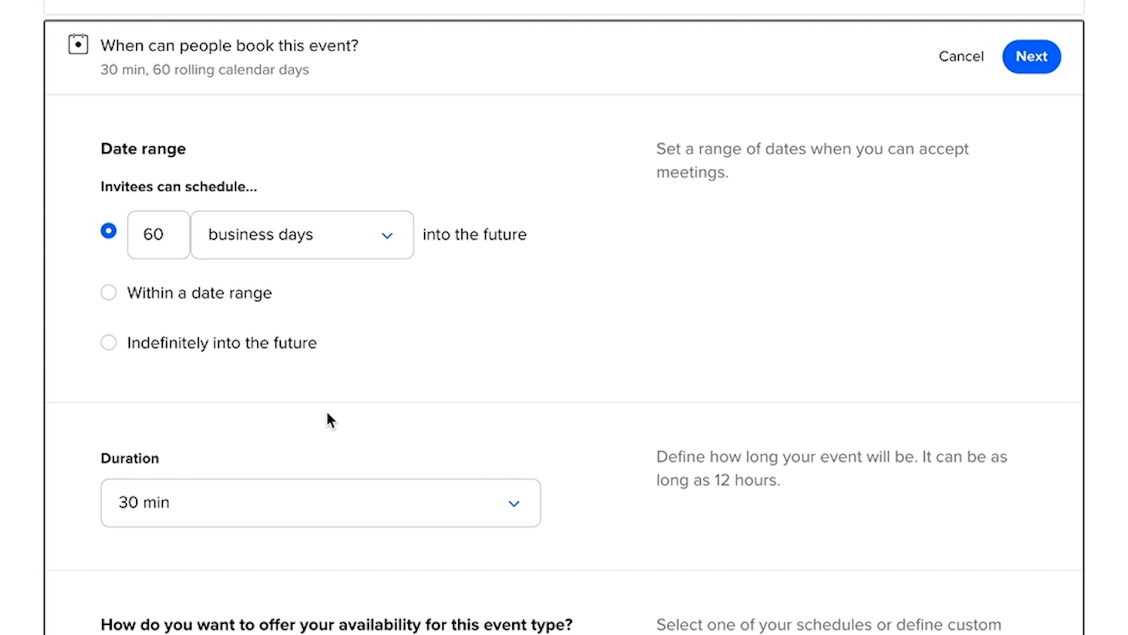
pyautogui.click(108, 294)
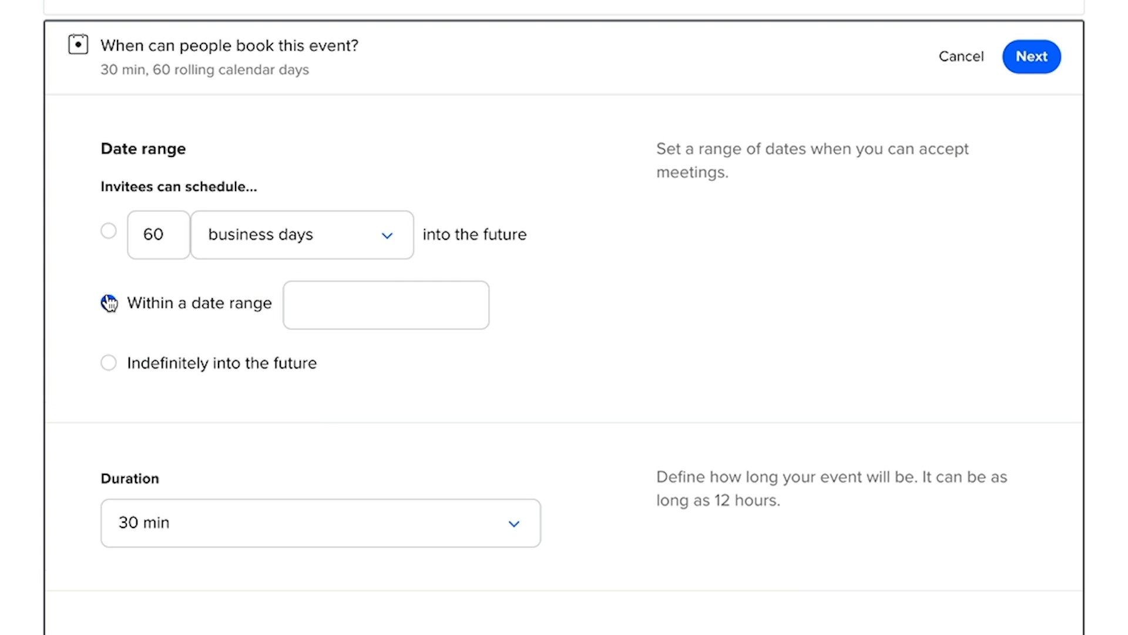
pyautogui.click(109, 361)
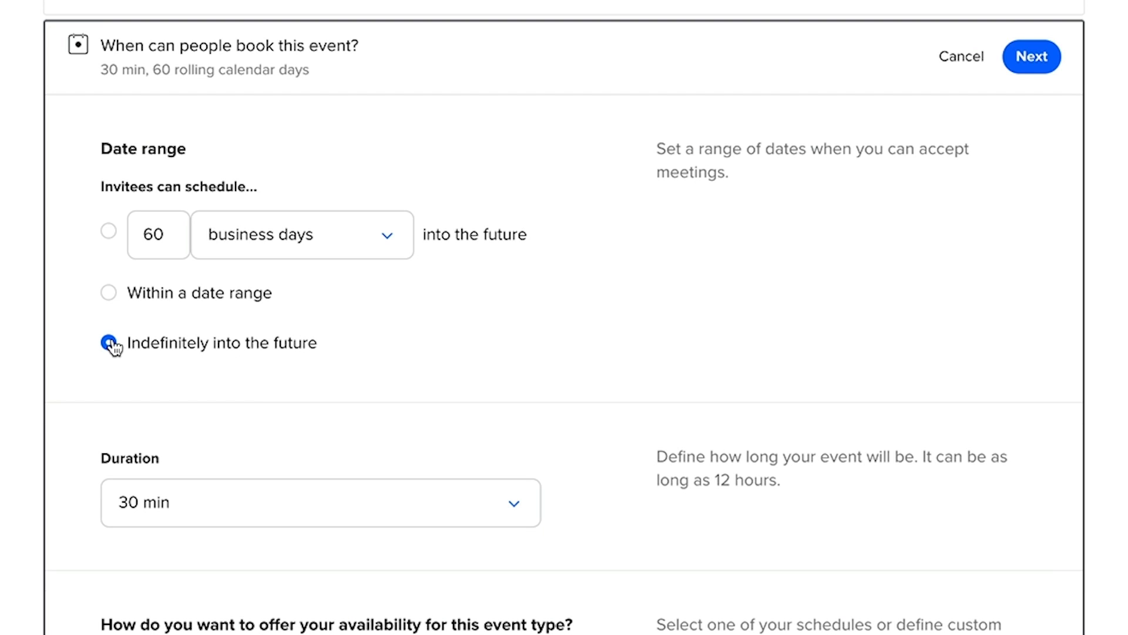
pyautogui.click(108, 231)
# Set the event to a custom duration of 50 min
pyautogui.scroll(-3, 349, 317)
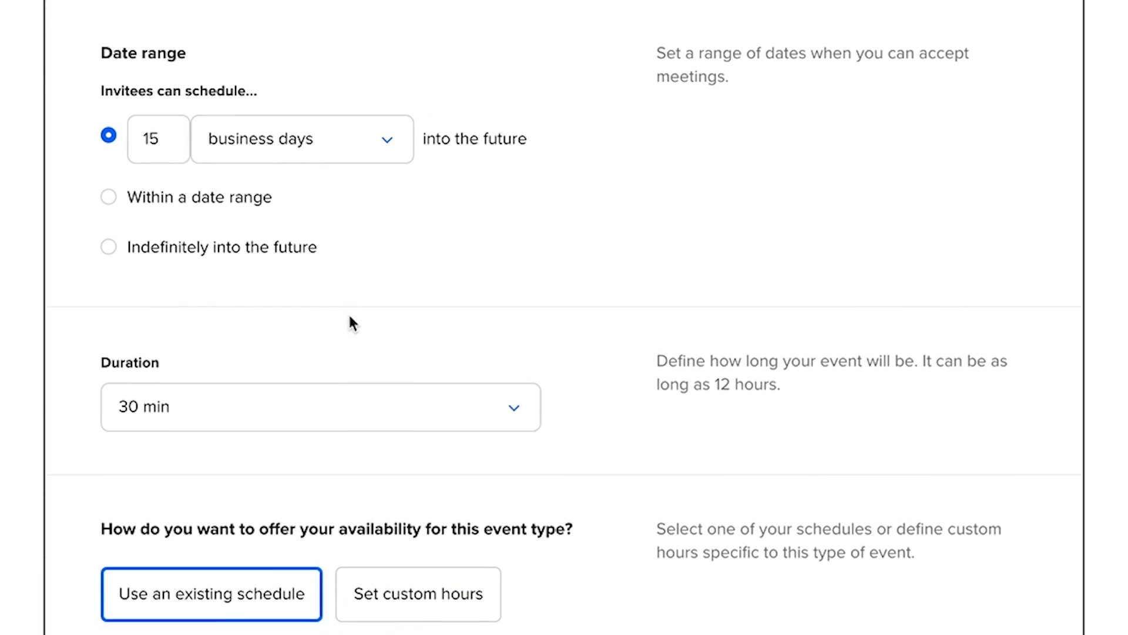
pyautogui.scroll(-1, 350, 323)
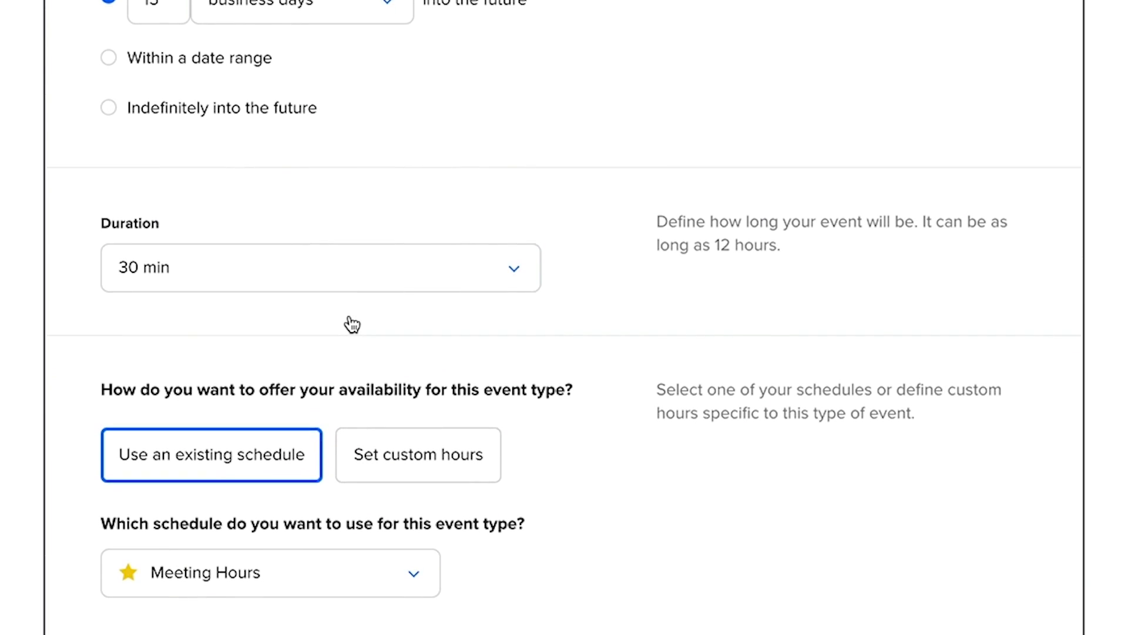
pyautogui.click(342, 281)
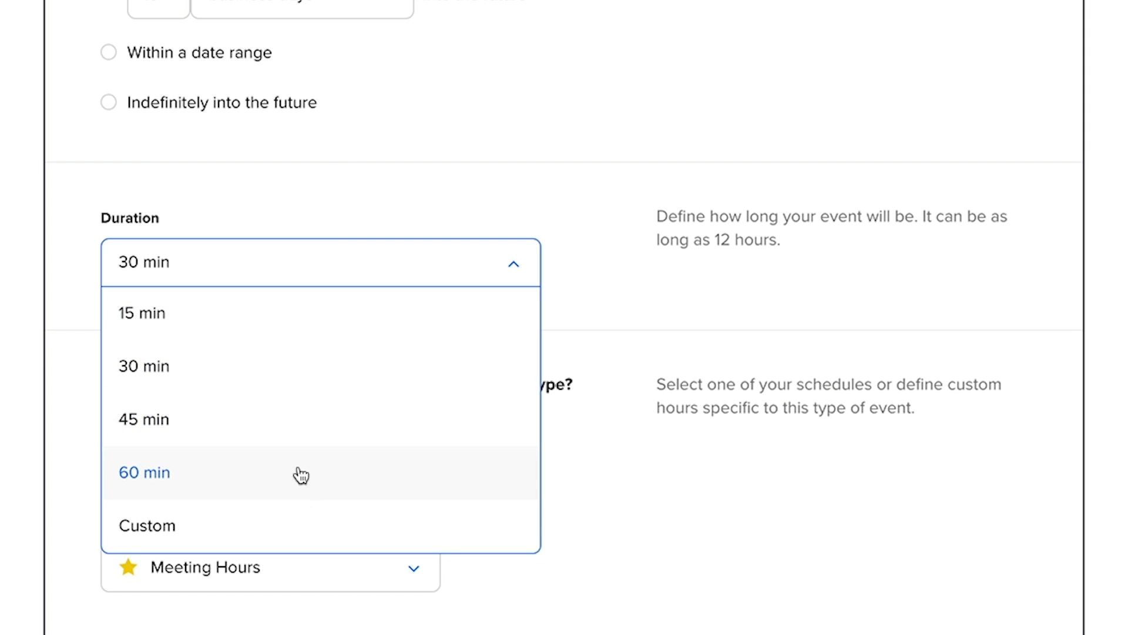
pyautogui.click(272, 534)
pyautogui.click(280, 316)
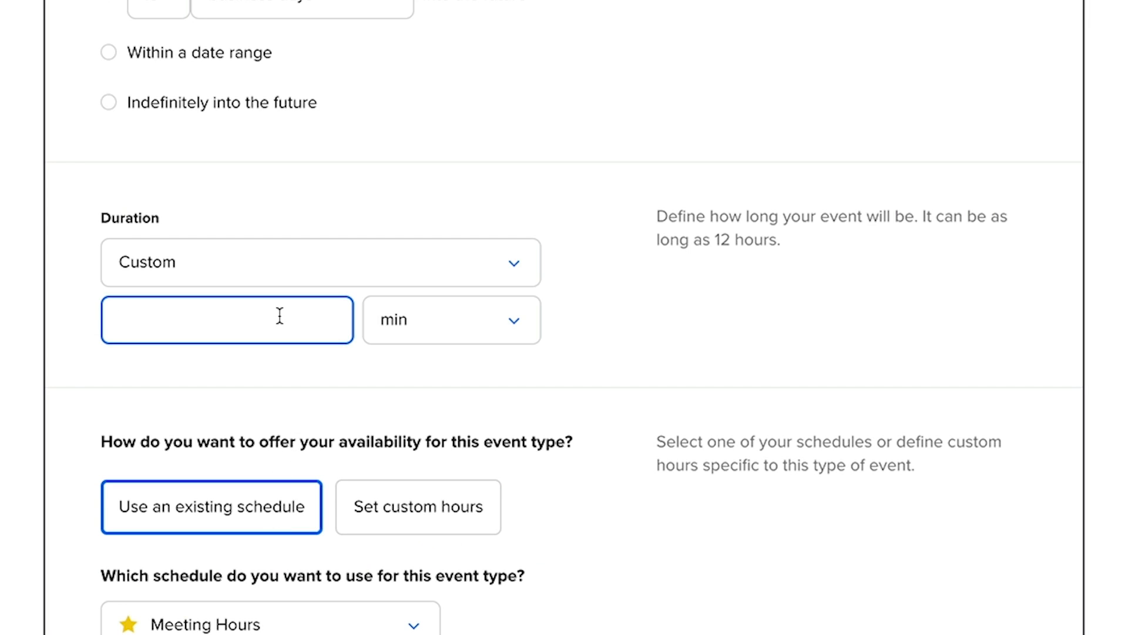
pyautogui.write('50')
pyautogui.click(568, 318)
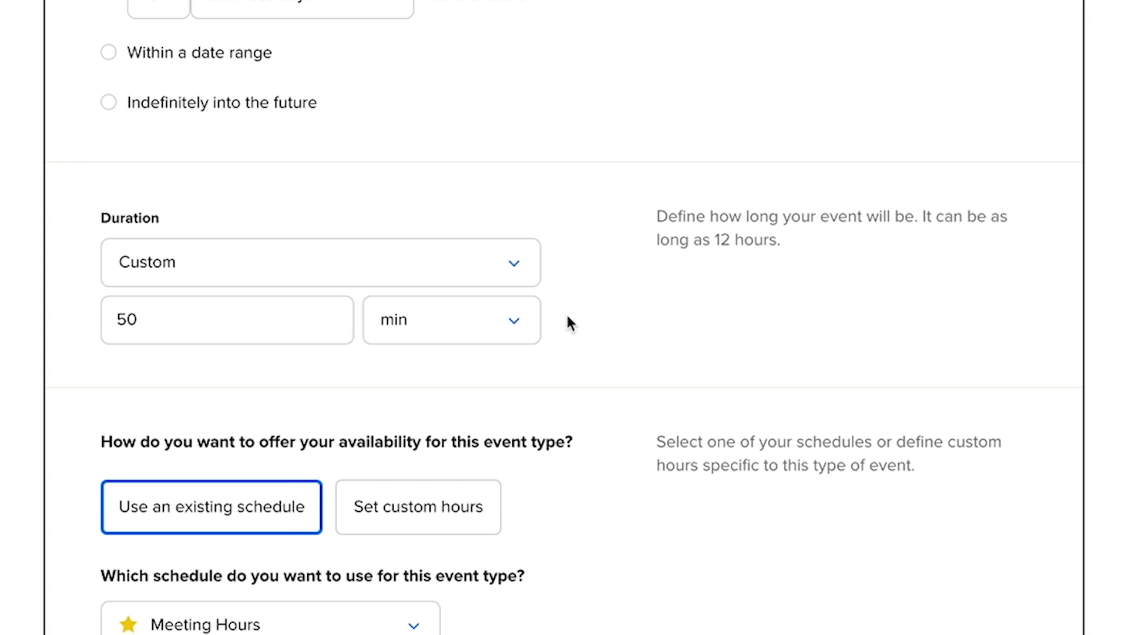
# Switch the event's availability to custom hours, making Thursday available and Friday and Monday unavailable
pyautogui.scroll(-3, 568, 318)
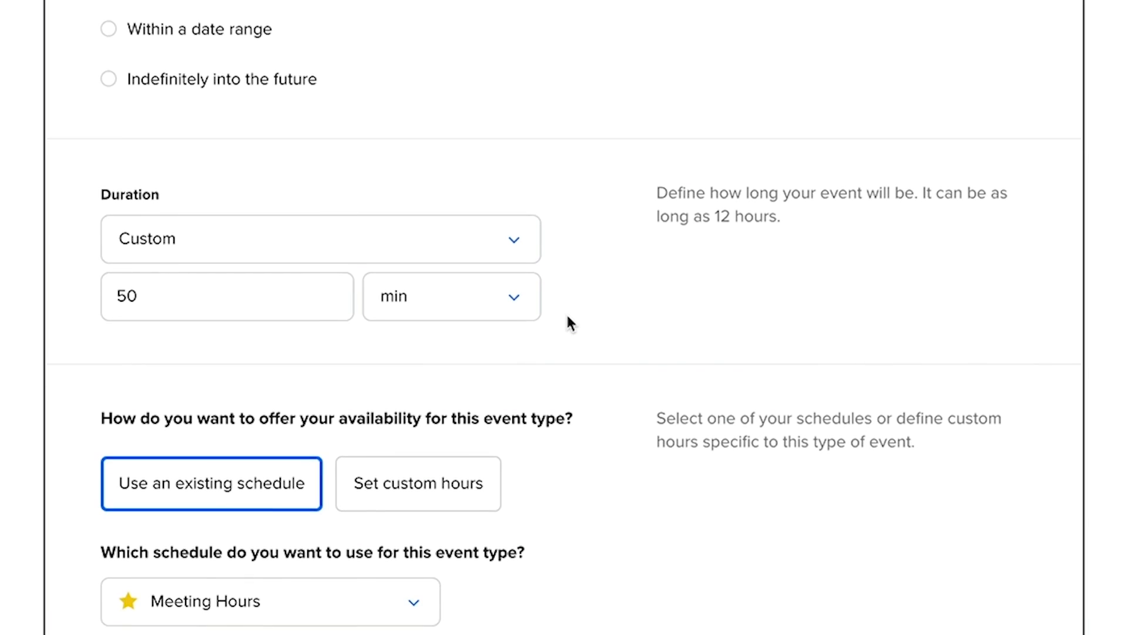
pyautogui.scroll(-2, 568, 323)
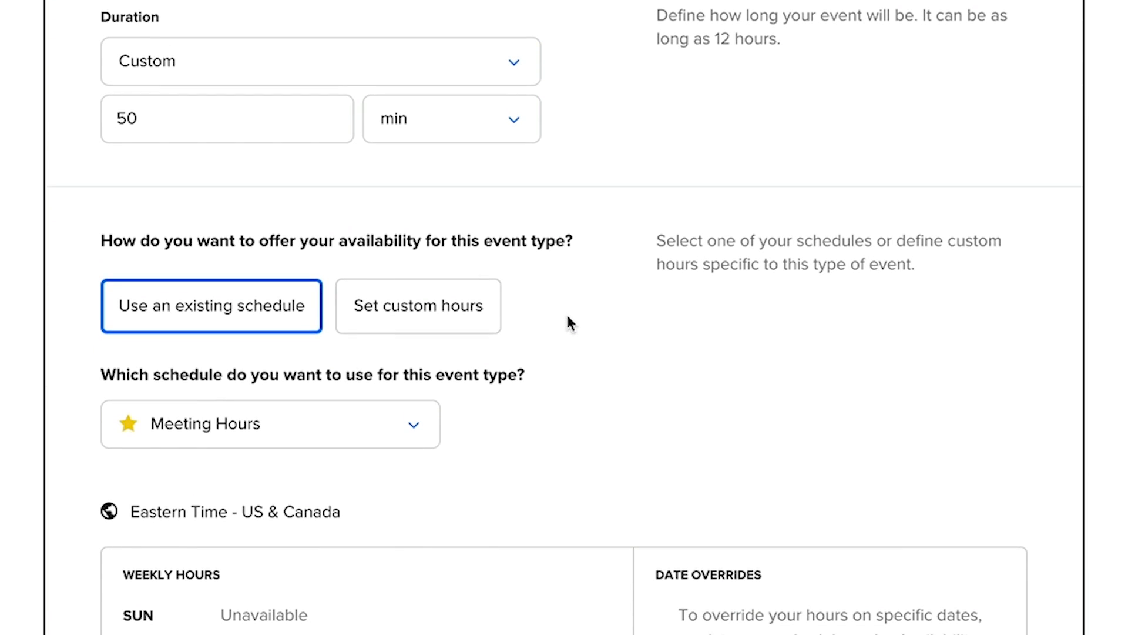
pyautogui.scroll(-2, 568, 318)
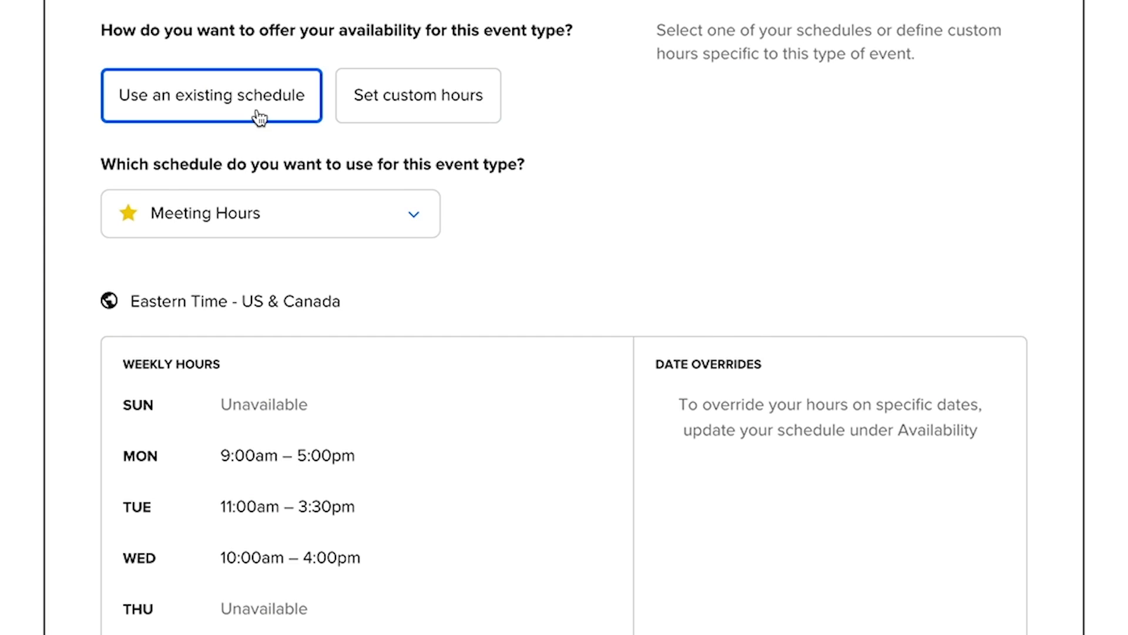
pyautogui.click(267, 230)
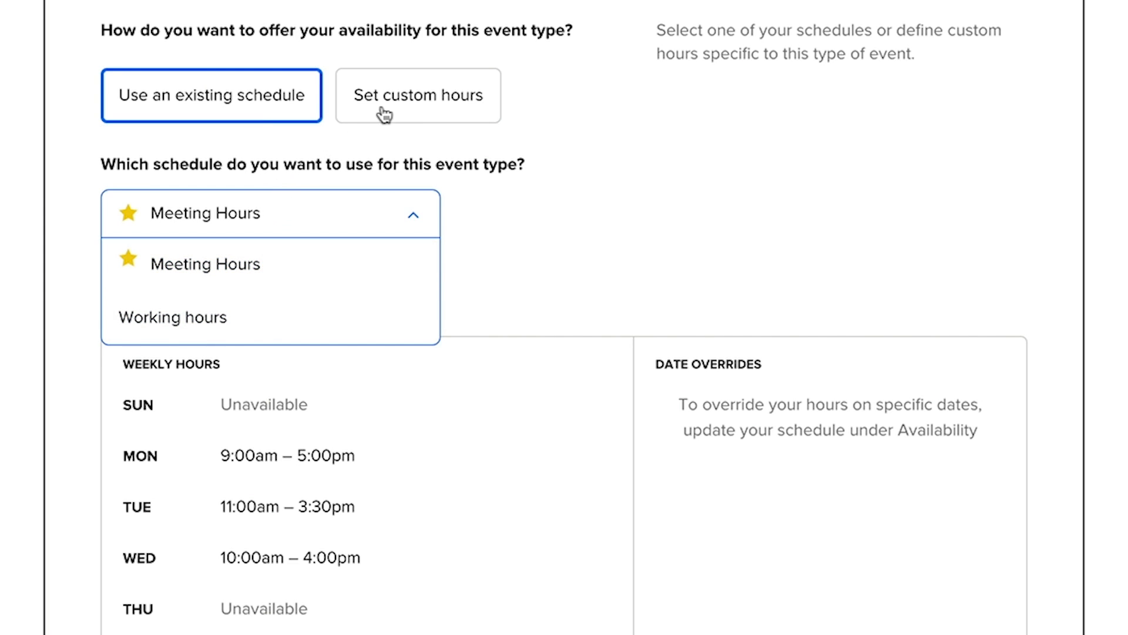
pyautogui.click(405, 118)
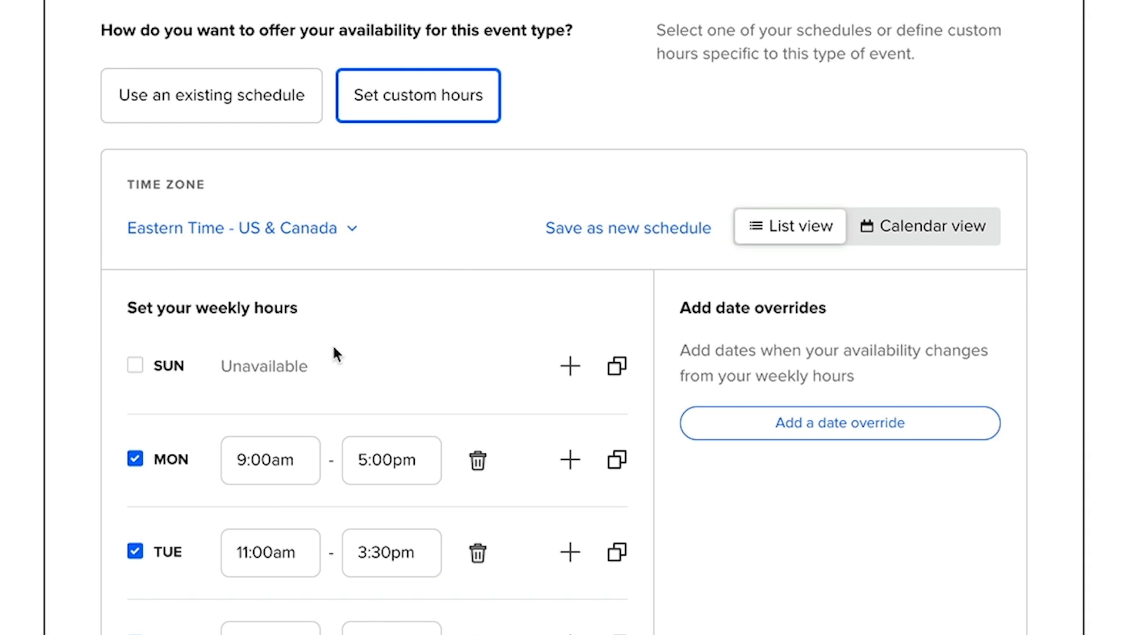
pyautogui.scroll(-4, 335, 352)
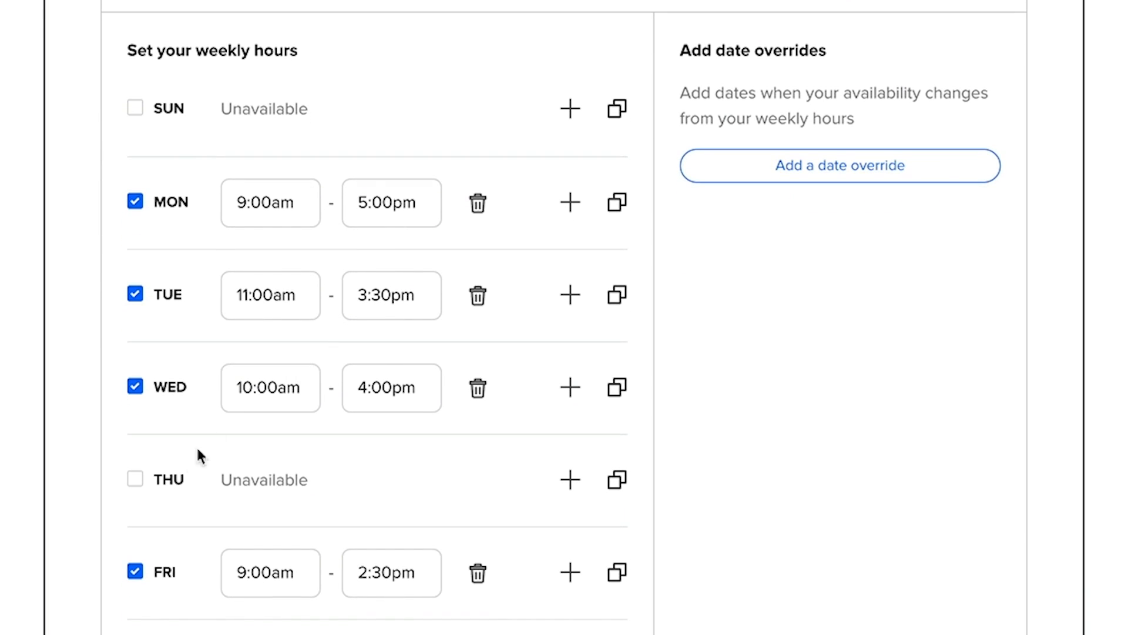
pyautogui.click(135, 479)
pyautogui.click(136, 582)
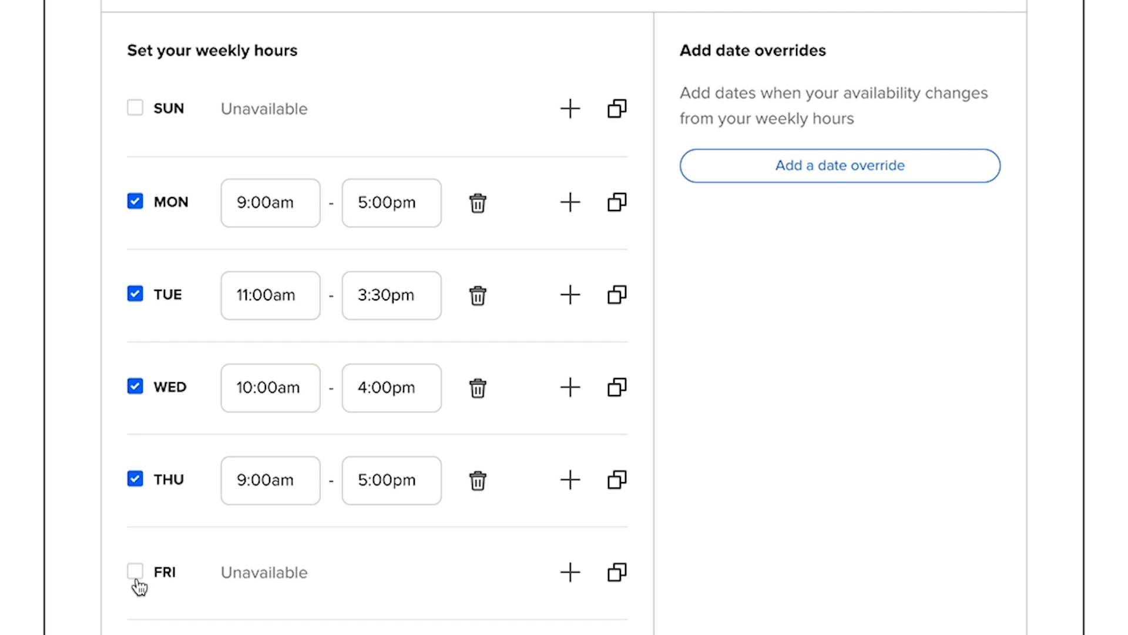
pyautogui.click(136, 206)
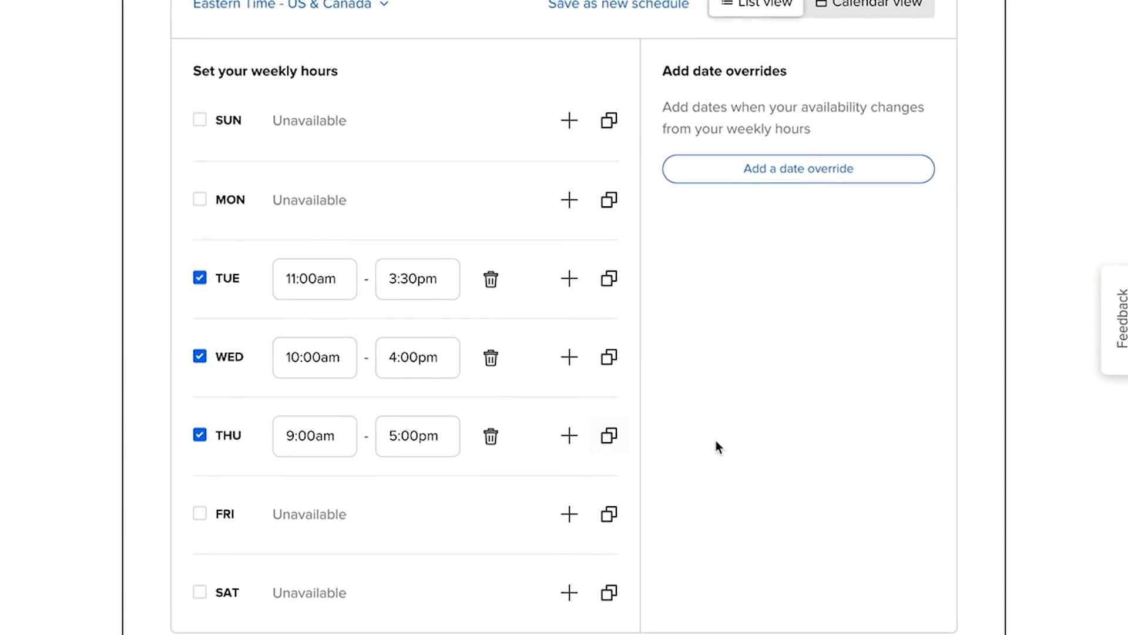
# Save the custom weekly hours as a new schedule named "New Interview Times"
pyautogui.scroll(-2, 729, 389)
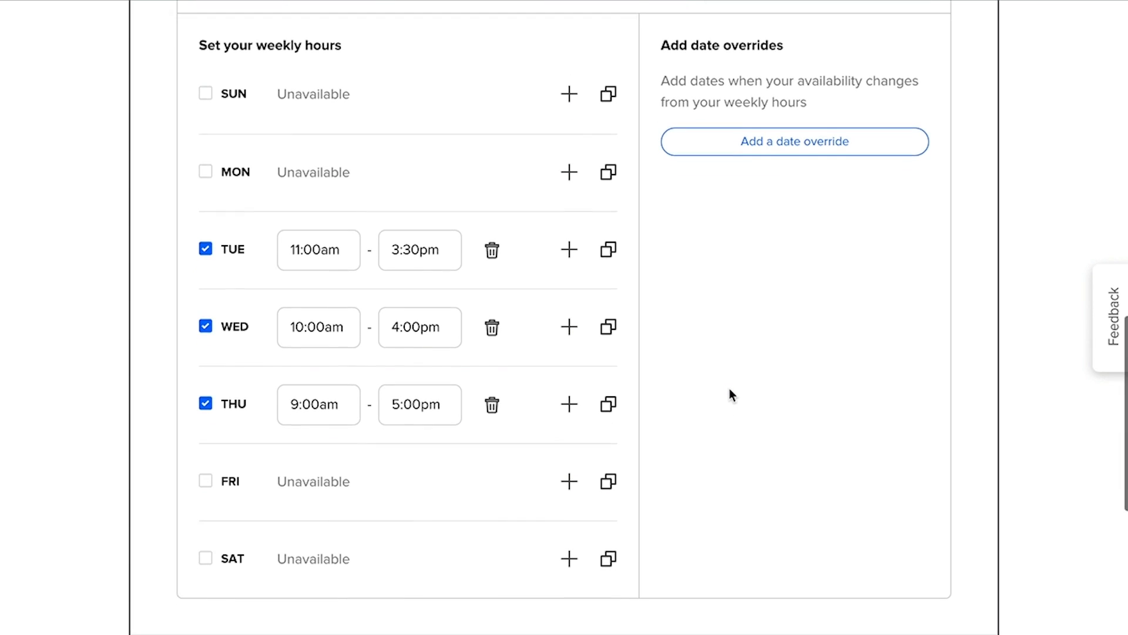
pyautogui.scroll(3, 729, 389)
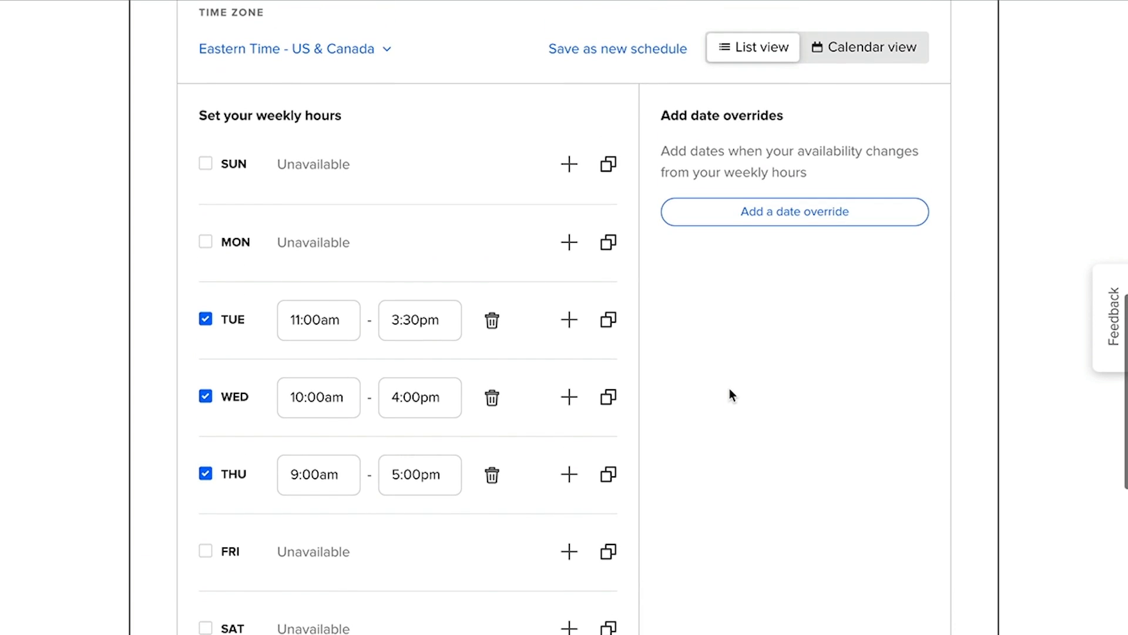
pyautogui.click(635, 49)
pyautogui.write('N')
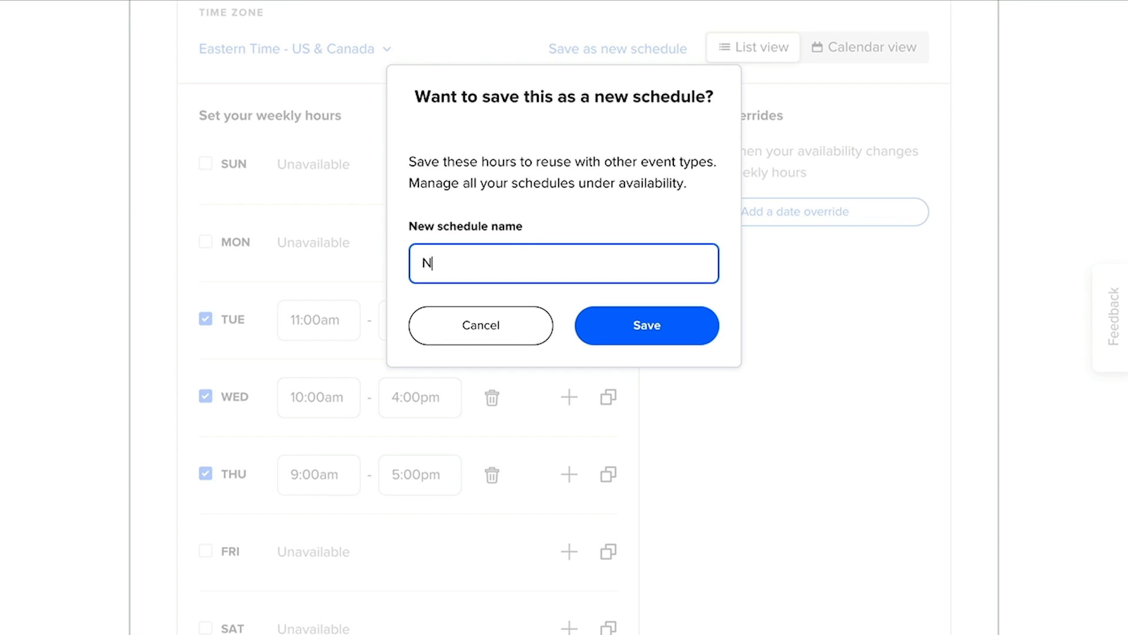
pyautogui.write('ew Interview Times')
pyautogui.click(622, 326)
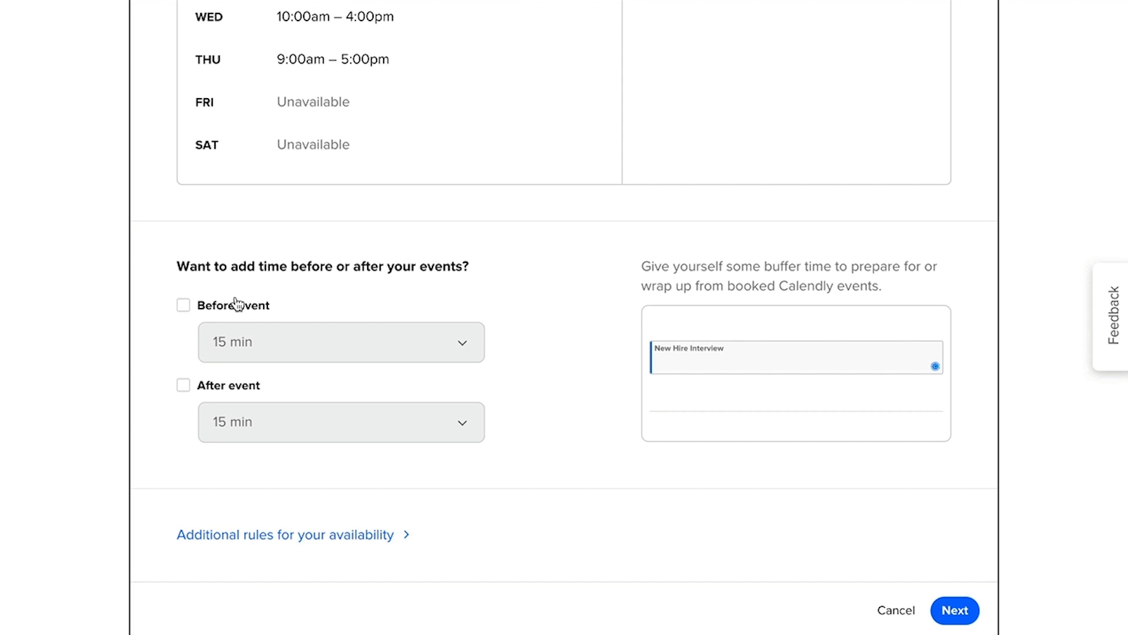
# Add a 10 min buffer before the event and enable the buffer after the event
pyautogui.click(184, 306)
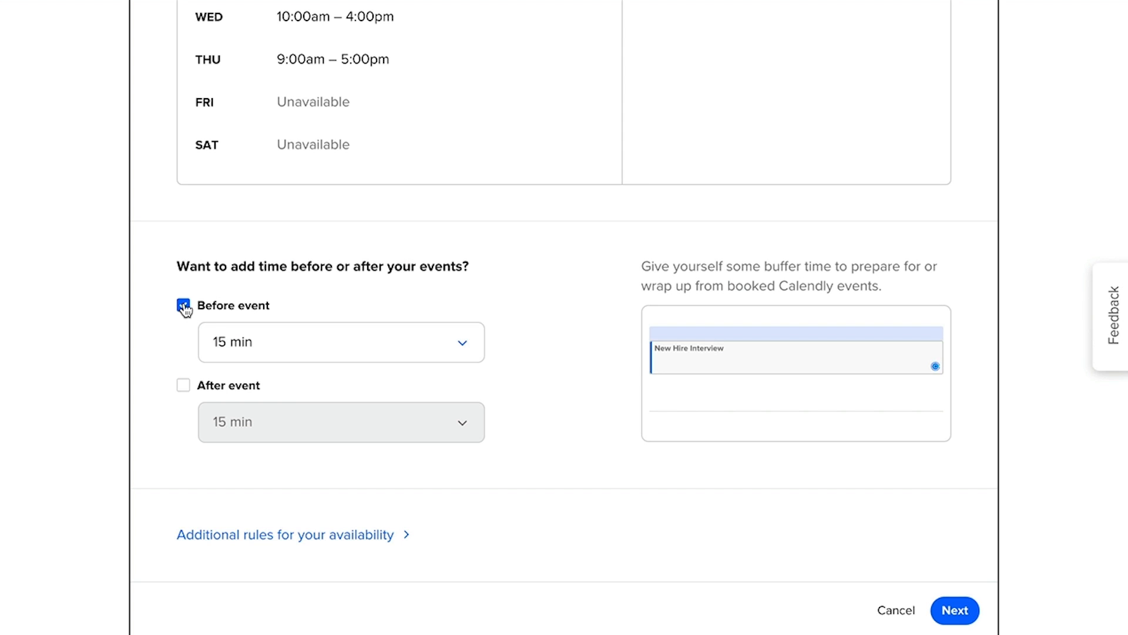
pyautogui.click(297, 360)
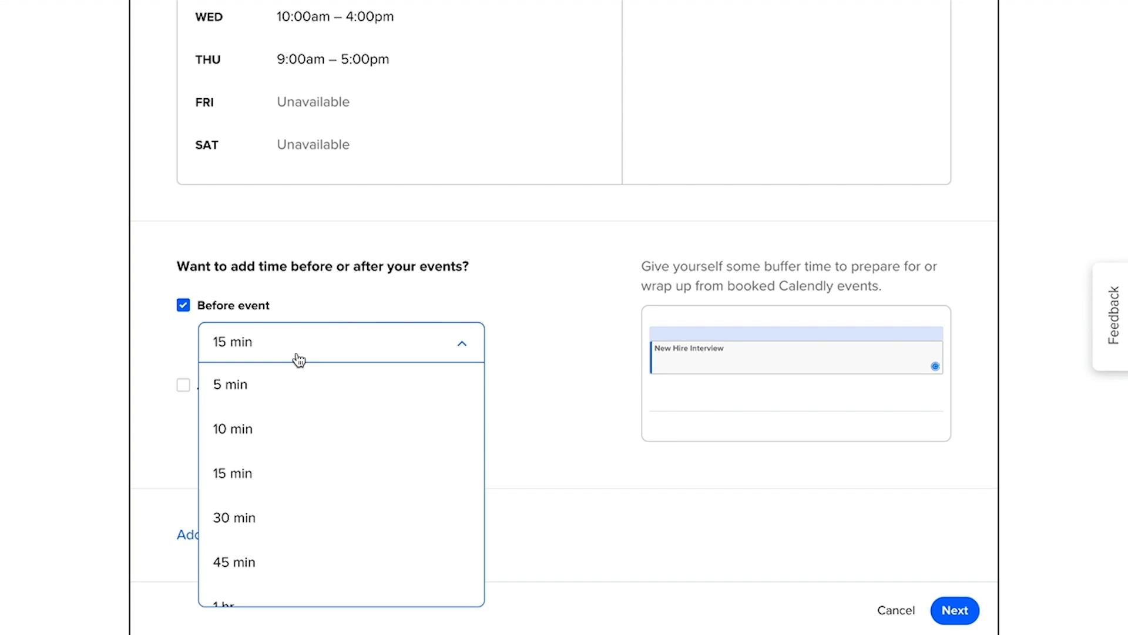
pyautogui.click(282, 431)
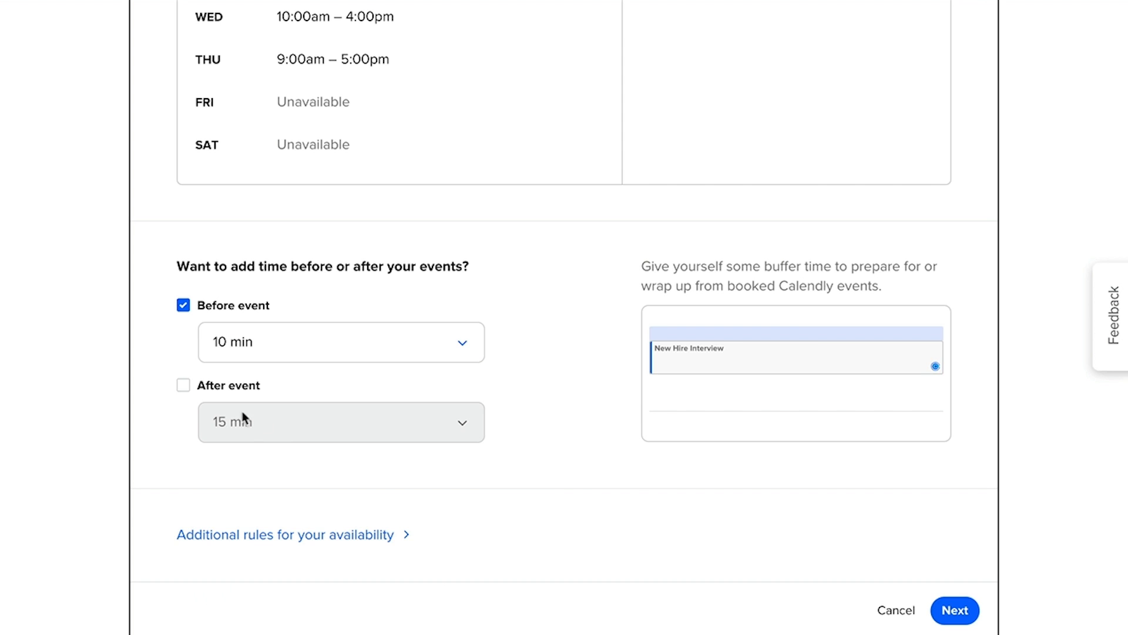
pyautogui.click(184, 388)
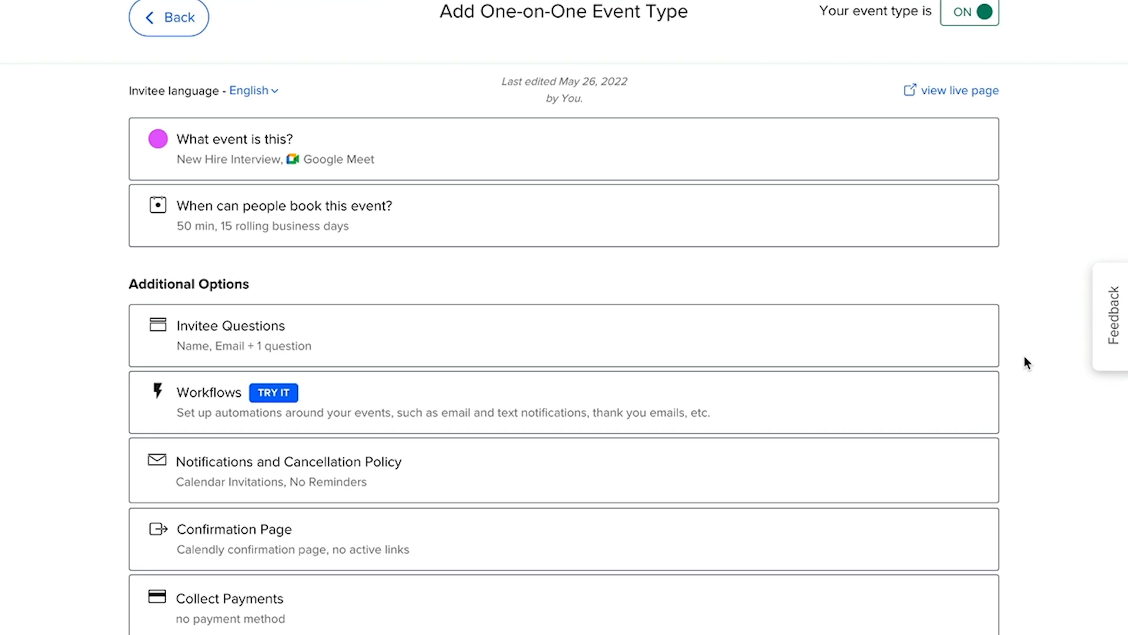
# Open the event's Notifications and Cancellation Policy settings
pyautogui.click(686, 467)
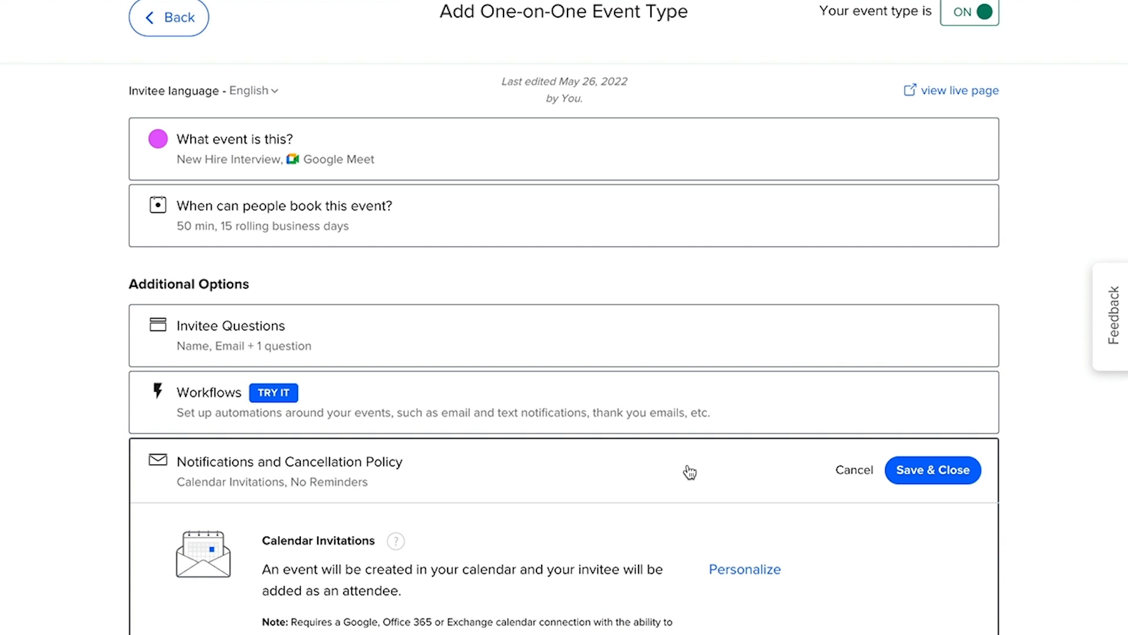
pyautogui.scroll(-5, 689, 470)
pyautogui.scroll(-3, 688, 466)
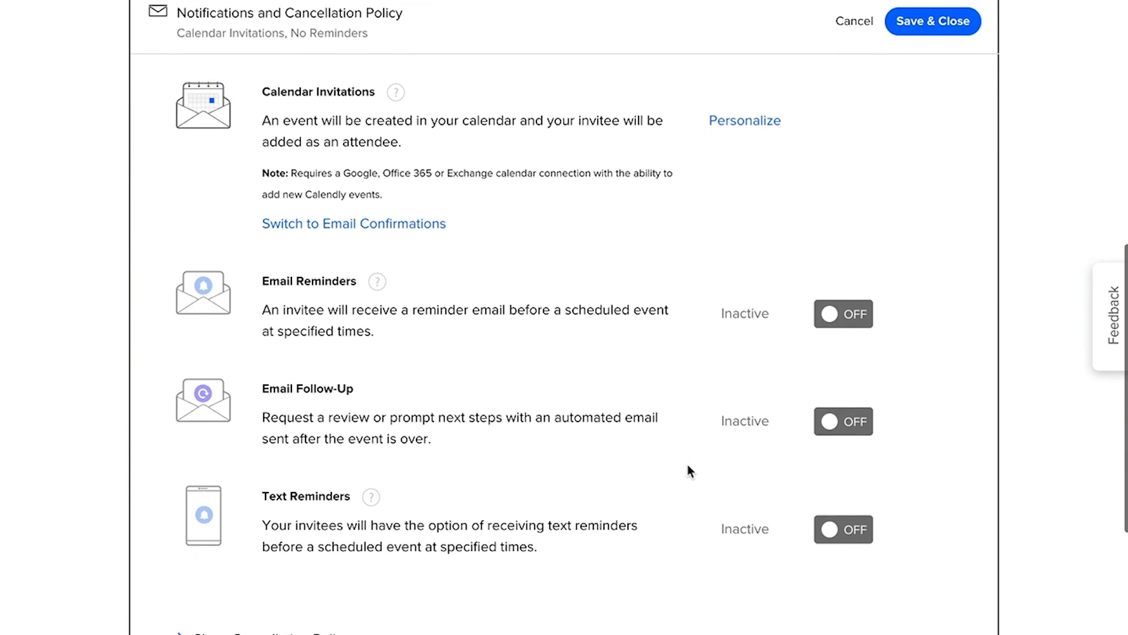
pyautogui.scroll(1, 688, 464)
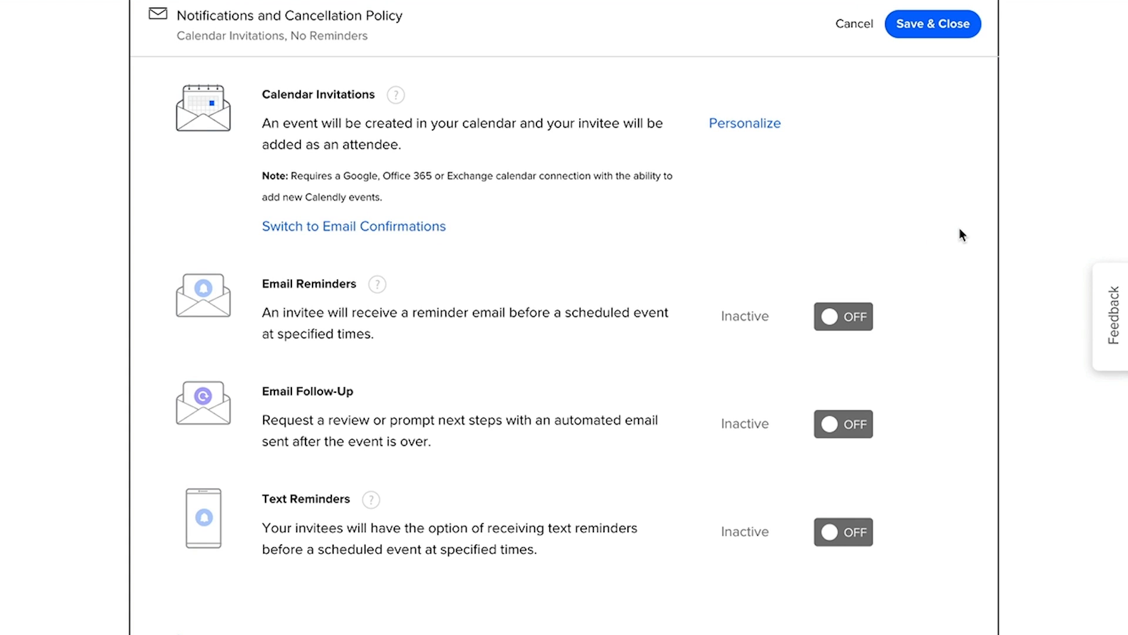
# Open the calendar invitation's personalization and examine its title and body templates
pyautogui.click(771, 129)
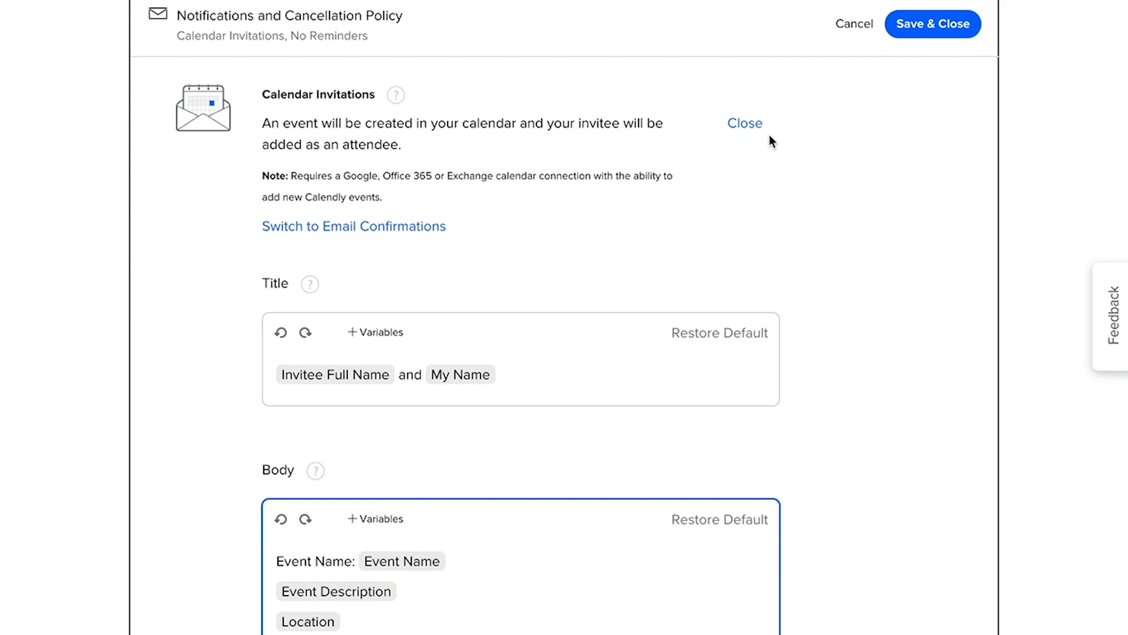
pyautogui.click(608, 370)
pyautogui.scroll(-2, 609, 371)
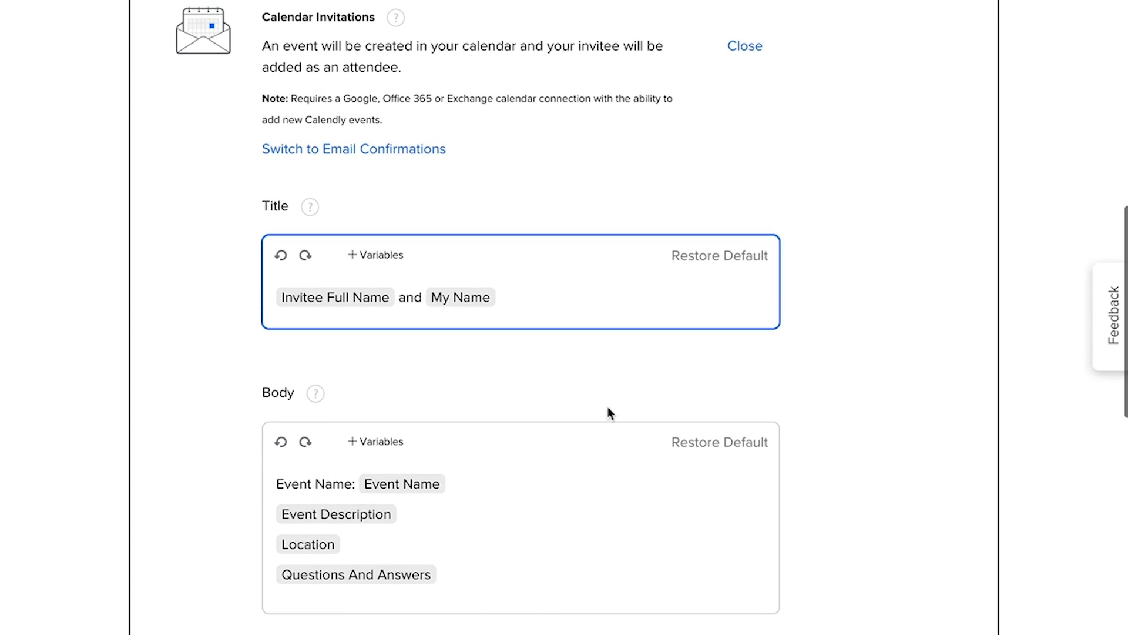
pyautogui.click(605, 486)
pyautogui.scroll(-2, 605, 488)
pyautogui.scroll(1, 605, 488)
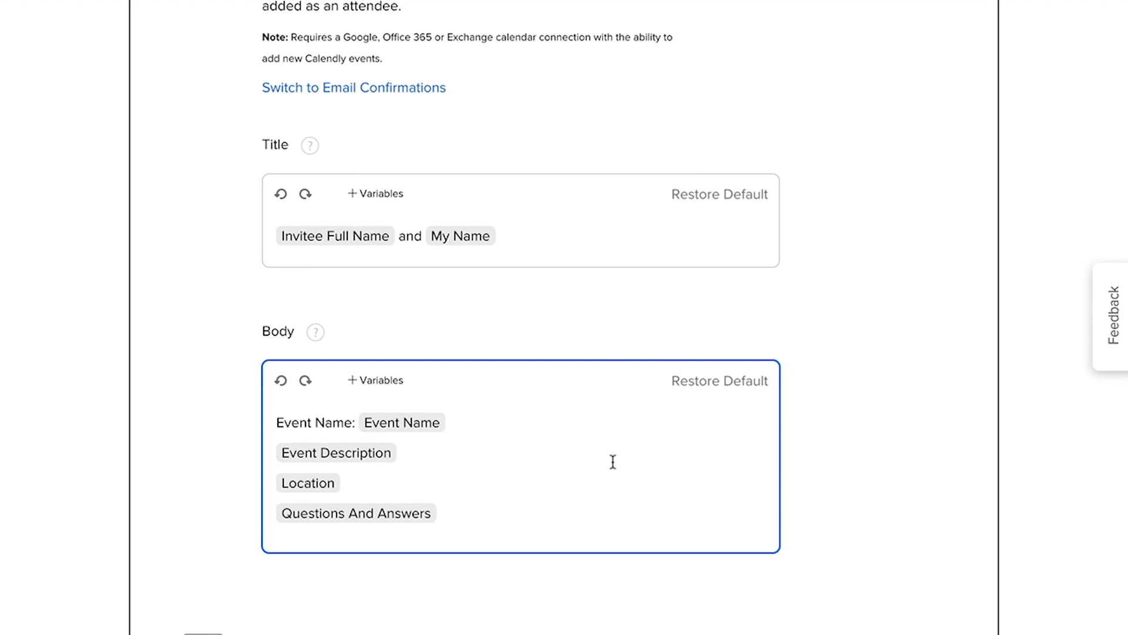
# Switch the invitee notification from calendar invitations to email confirmations and review the email notification options
pyautogui.click(398, 92)
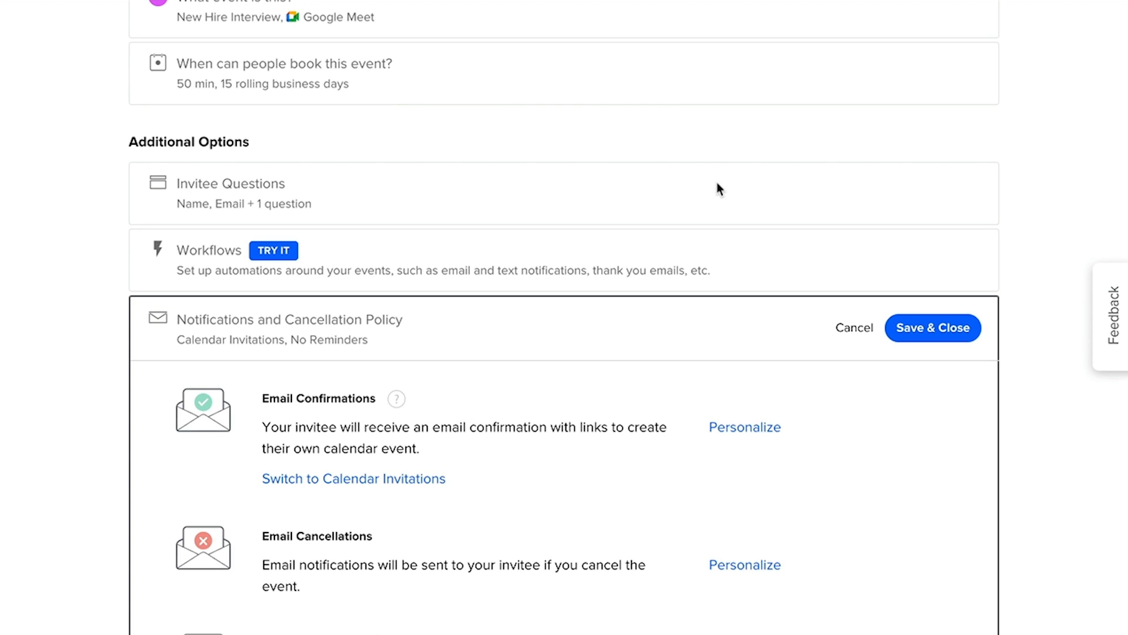
pyautogui.scroll(-1, 719, 192)
pyautogui.scroll(-3, 719, 192)
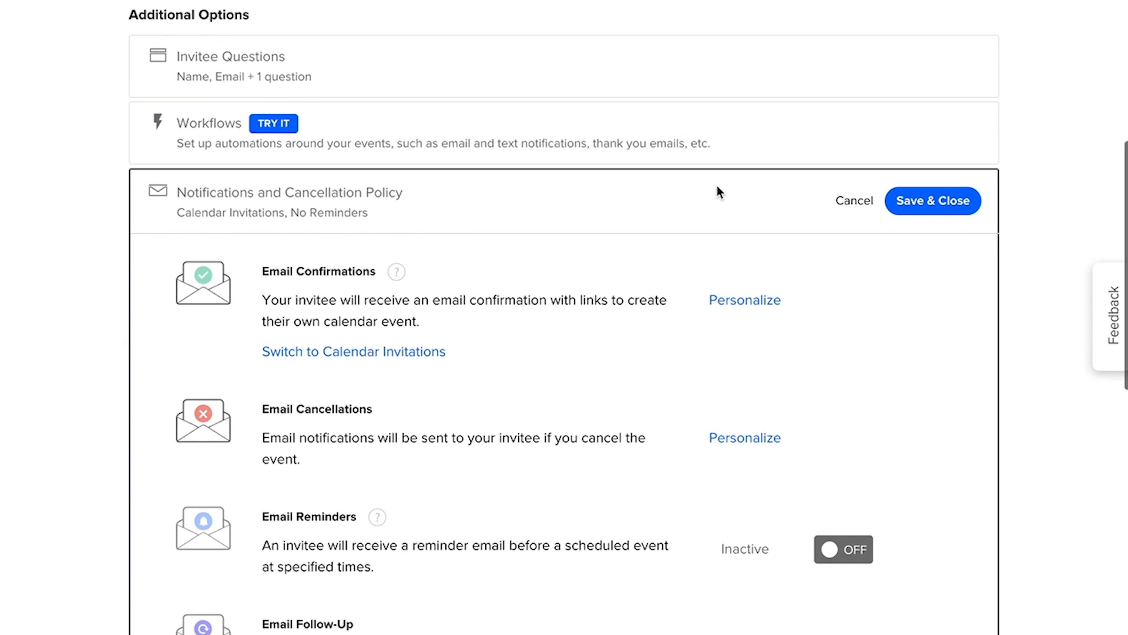
pyautogui.scroll(-5, 719, 191)
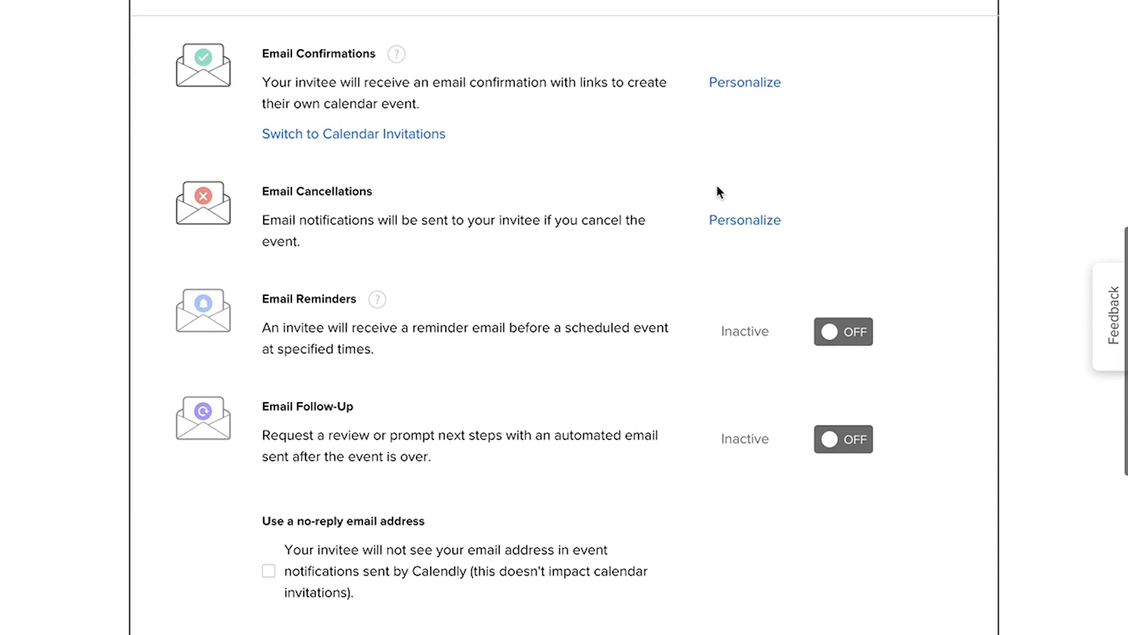
pyautogui.scroll(-2, 718, 192)
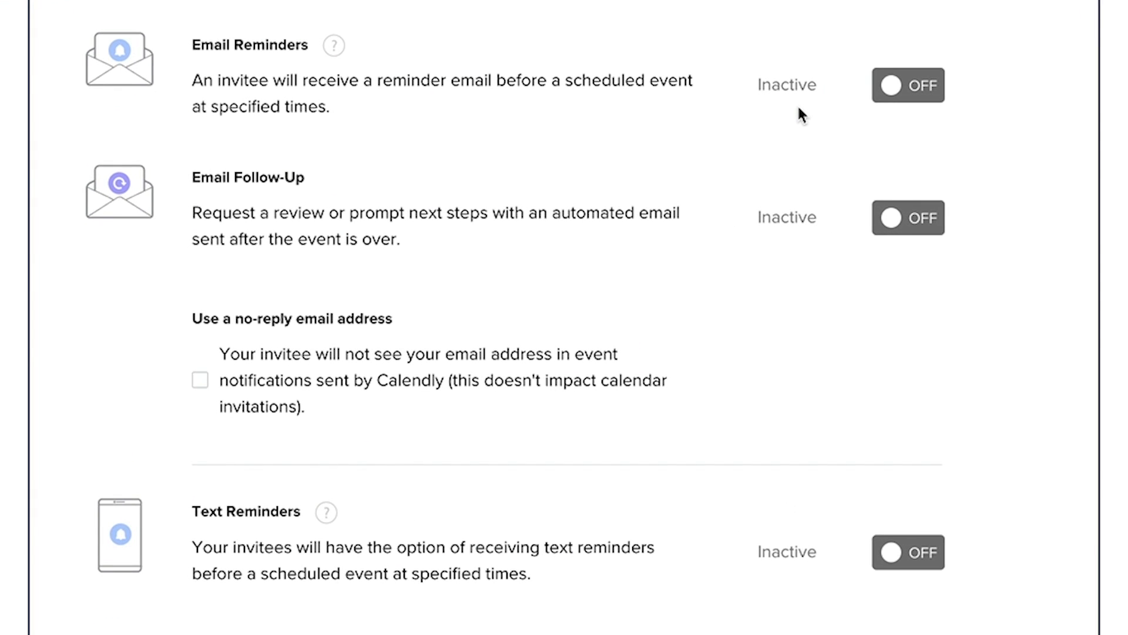
# Turn on email reminders, email follow-up and text reminders for the event and save the notification settings
pyautogui.click(897, 101)
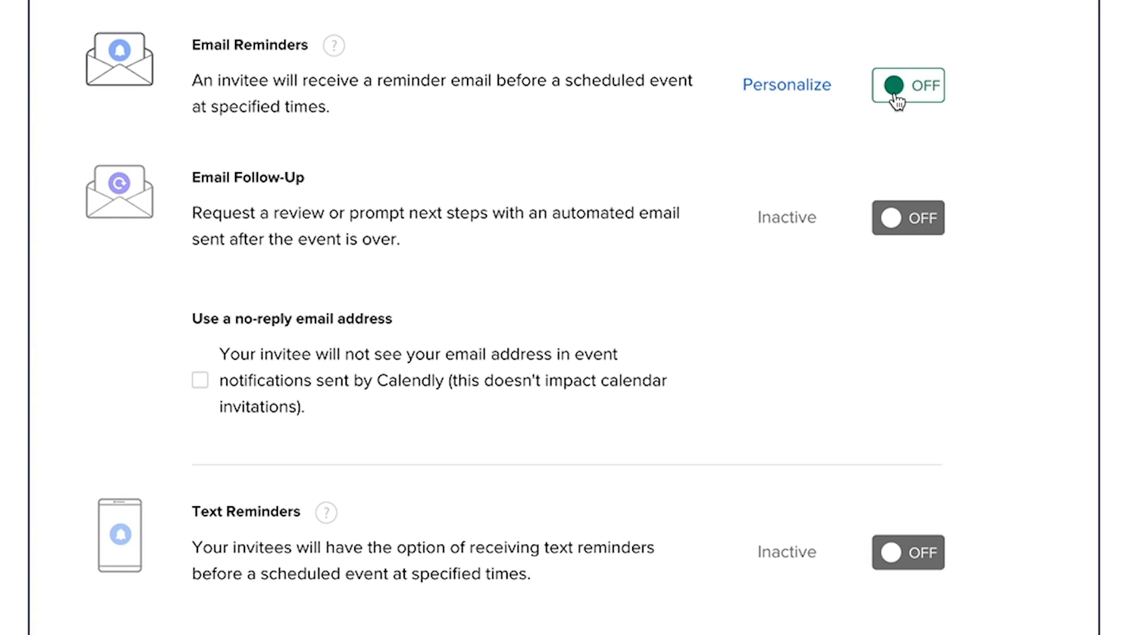
pyautogui.click(813, 91)
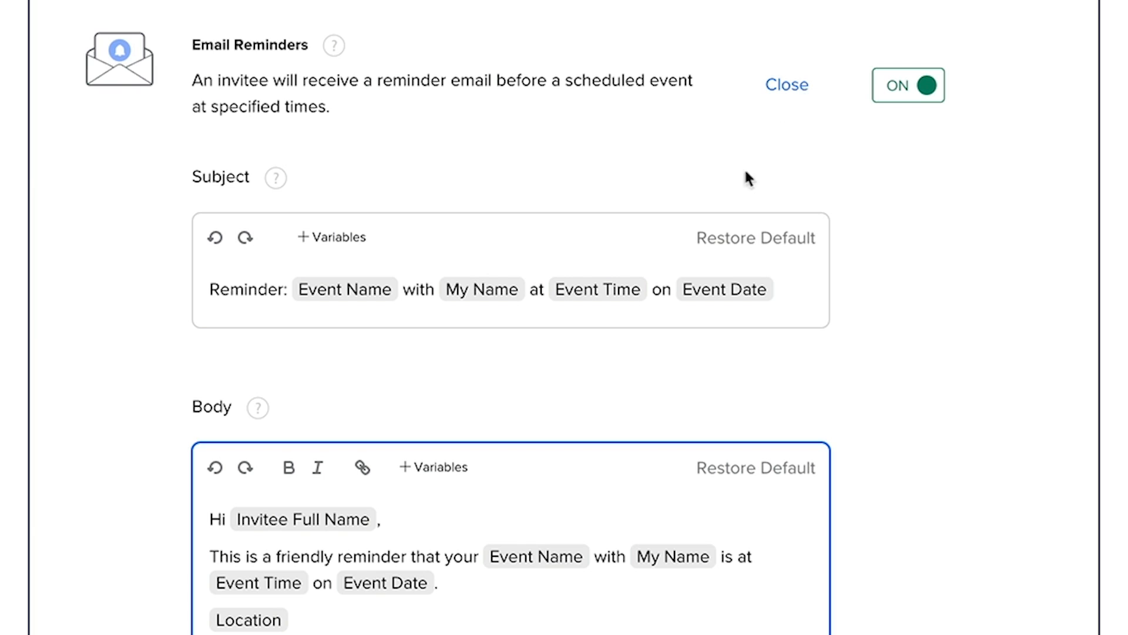
pyautogui.scroll(-2, 678, 307)
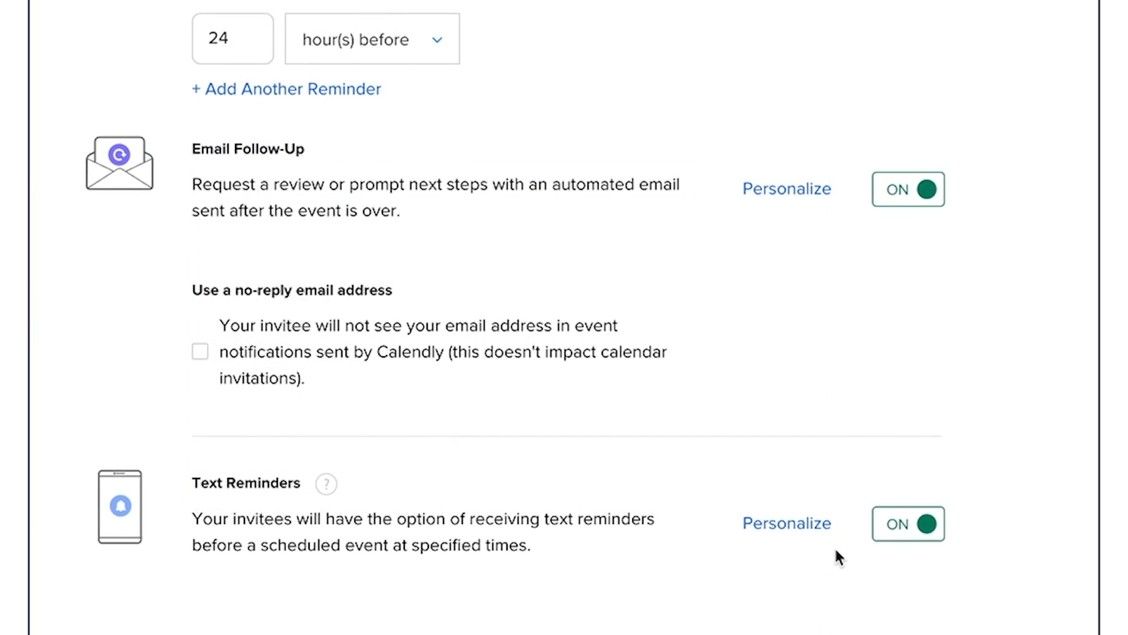
pyautogui.scroll(-3, 836, 554)
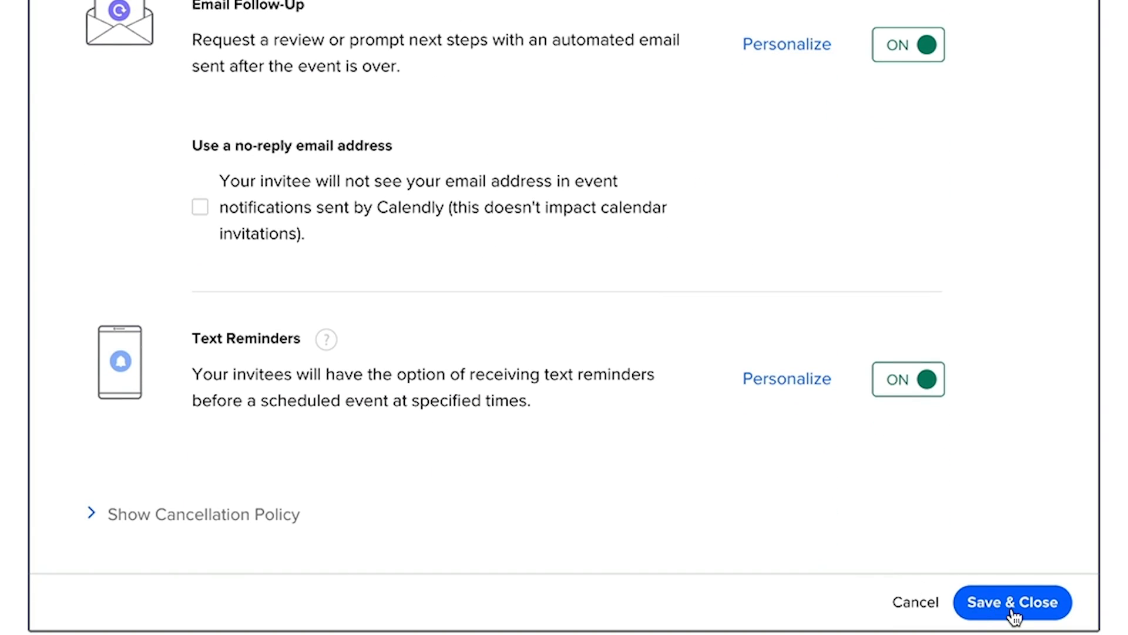
pyautogui.click(1014, 611)
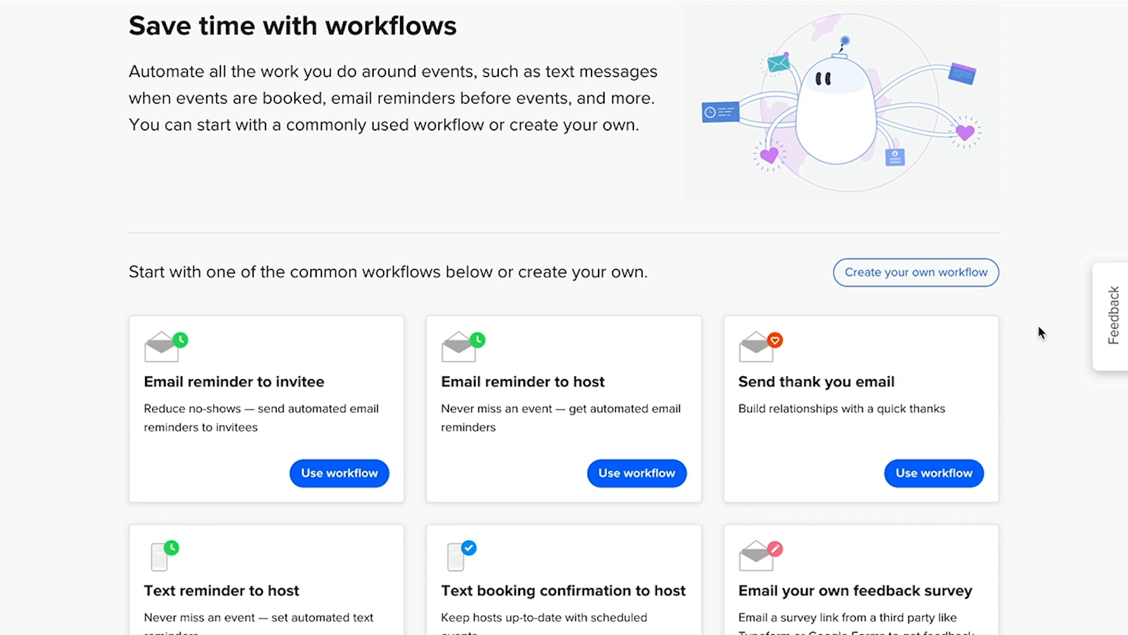
# Look through the common workflow templates for automating messages around events
pyautogui.scroll(-2, 1038, 327)
pyautogui.scroll(-3, 1039, 325)
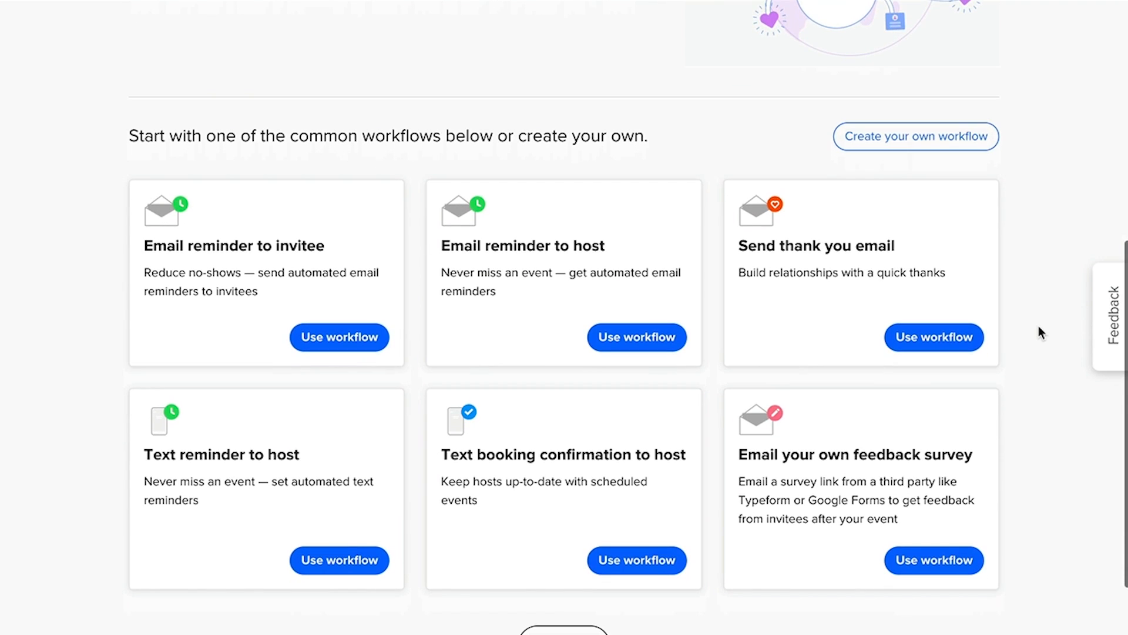